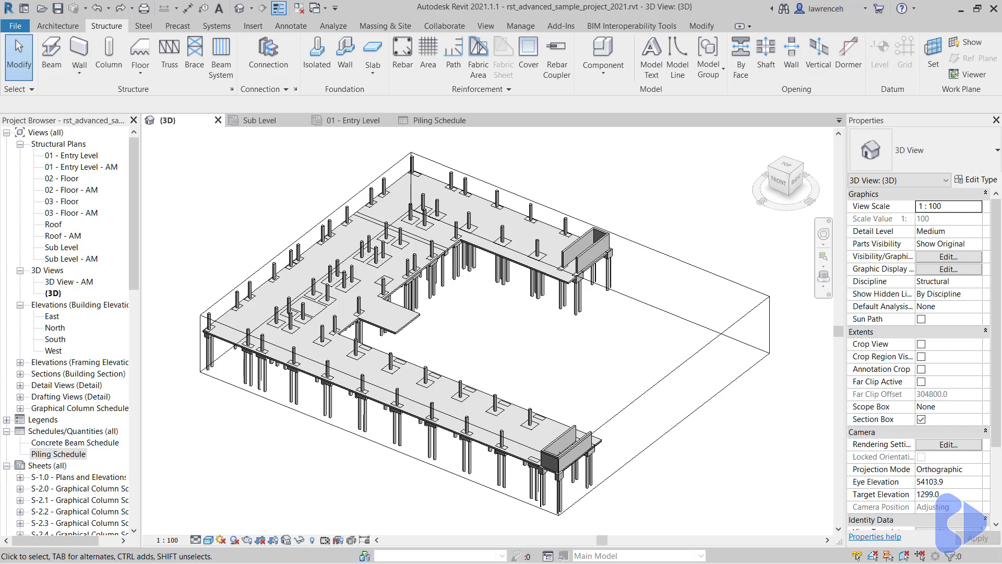
pyautogui.scroll(3, 399, 462)
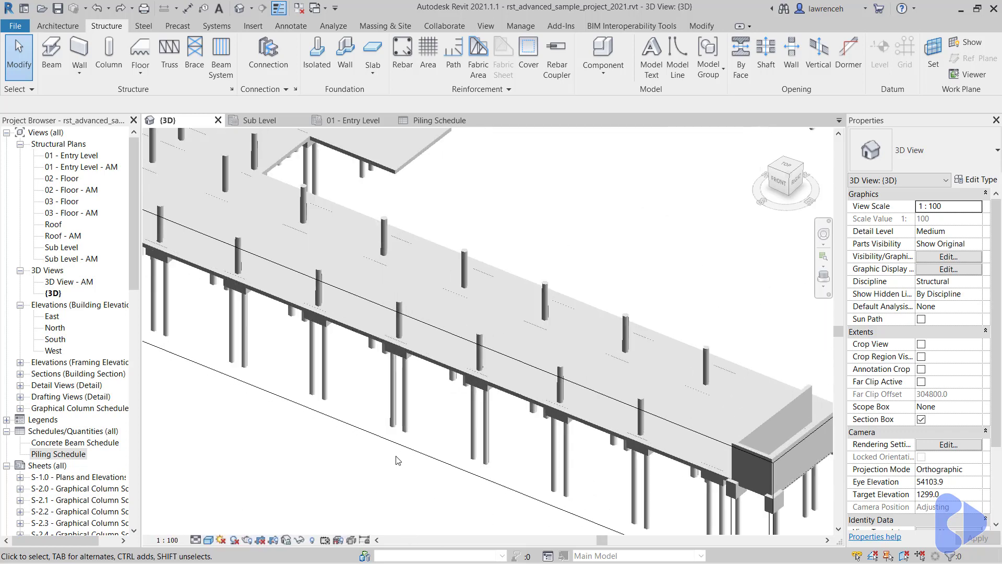
pyautogui.scroll(2, 380, 450)
pyautogui.scroll(-3, 378, 450)
pyautogui.scroll(-3, 380, 402)
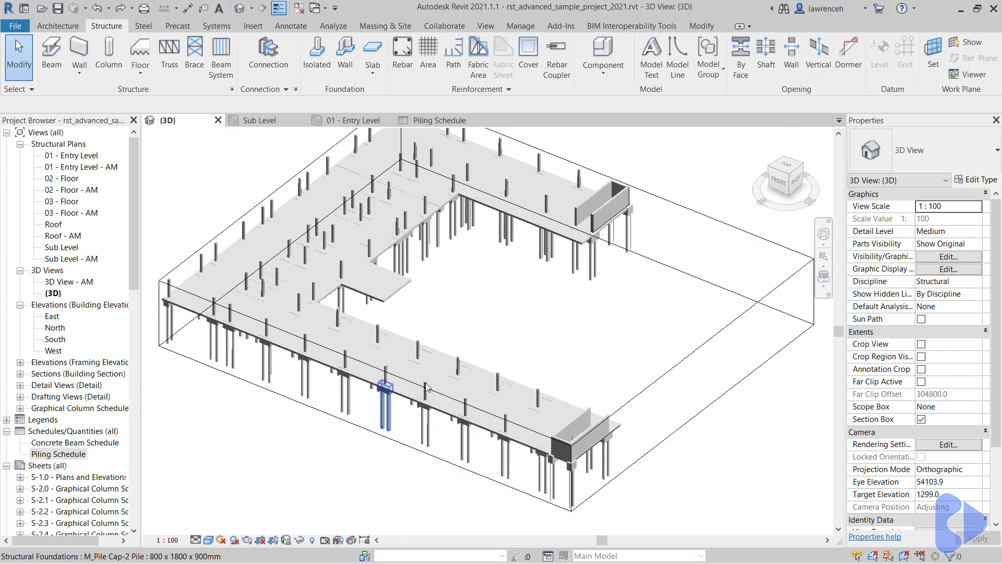
pyautogui.scroll(-1, 465, 375)
# Step: Inspect the 3D foundation model, selecting a pile cap and a steel pile to check their marks
pyautogui.moveTo(466, 379)
pyautogui.keyDown('shift'); pyautogui.mouseDown(button='middle')
pyautogui.moveTo(481, 326)
pyautogui.moveTo(551, 270)
pyautogui.moveTo(554, 121)
pyautogui.moveTo(518, 241)
pyautogui.moveTo(619, 491)
pyautogui.mouseUp(button='middle'); pyautogui.keyUp('shift')
pyautogui.scroll(3, 619, 489)
pyautogui.scroll(2, 595, 470)
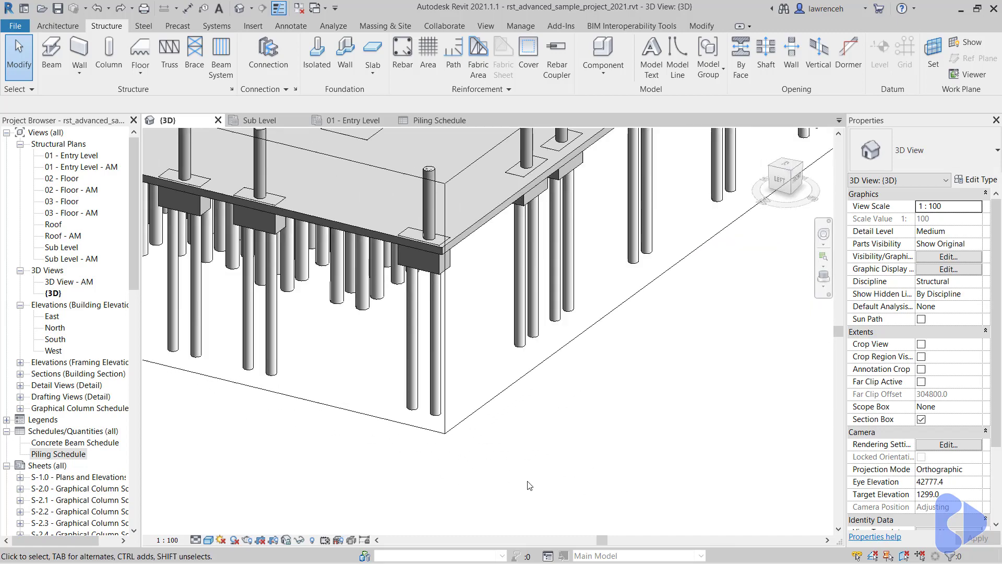
pyautogui.click(424, 255)
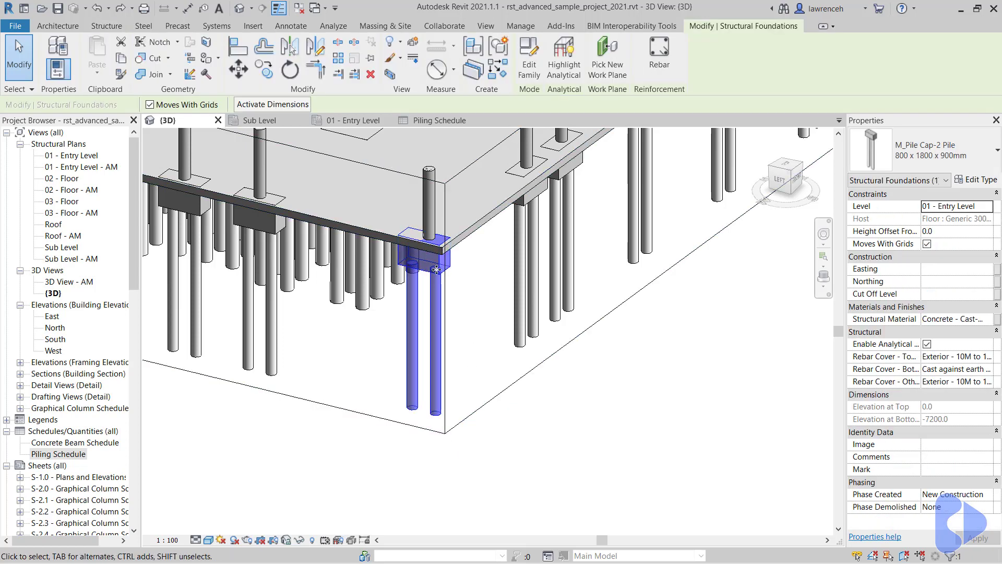
pyautogui.click(588, 420)
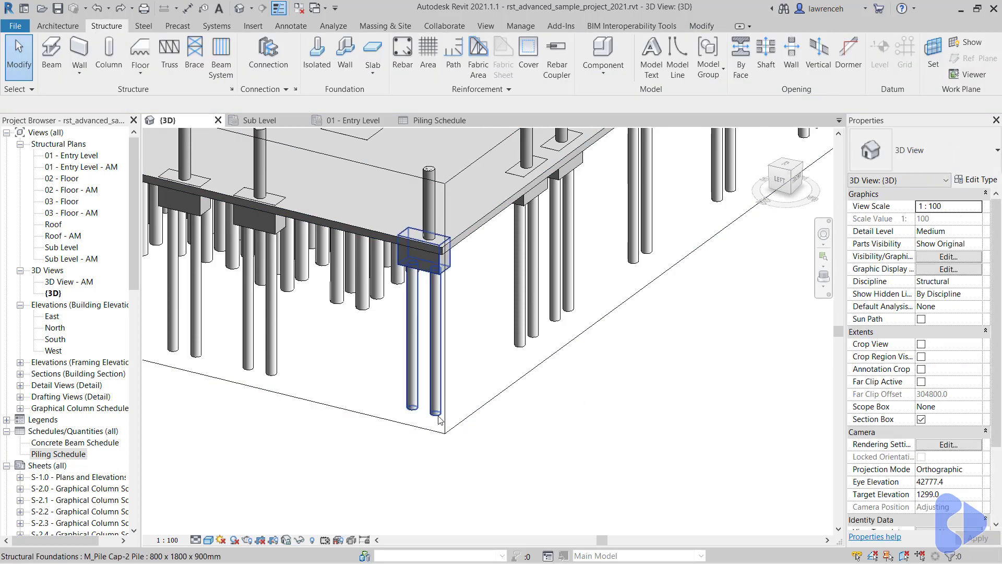
pyautogui.click(435, 367)
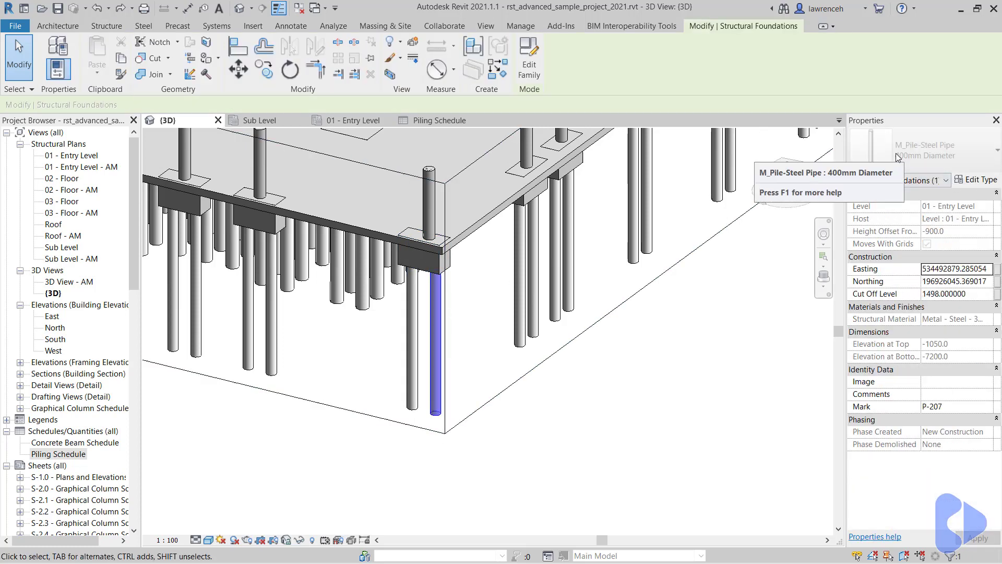
pyautogui.click(604, 405)
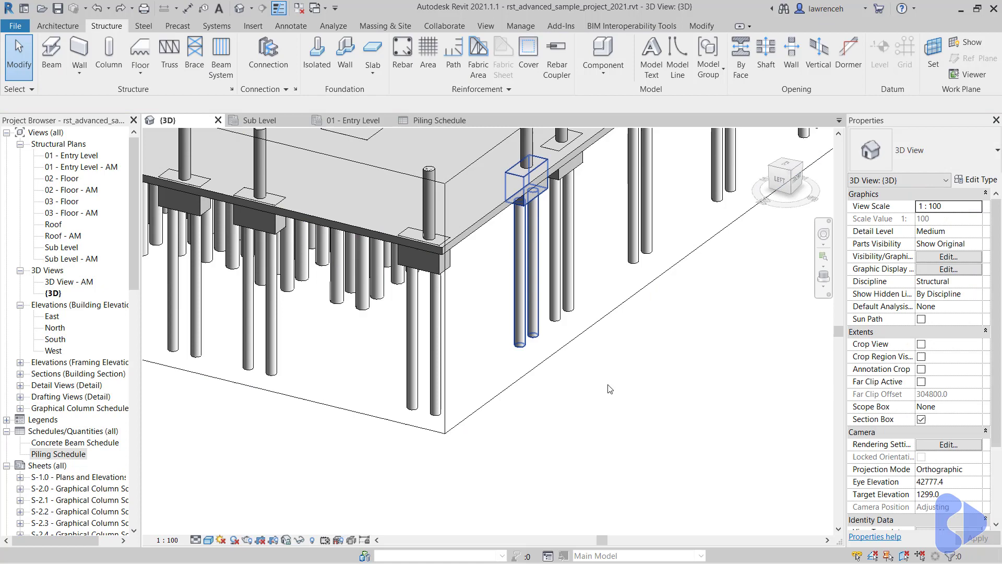
pyautogui.scroll(-3, 603, 416)
pyautogui.keyDown('shift'); pyautogui.moveTo(611, 441); pyautogui.dragTo(638, 446, button='middle'); pyautogui.keyUp('shift')
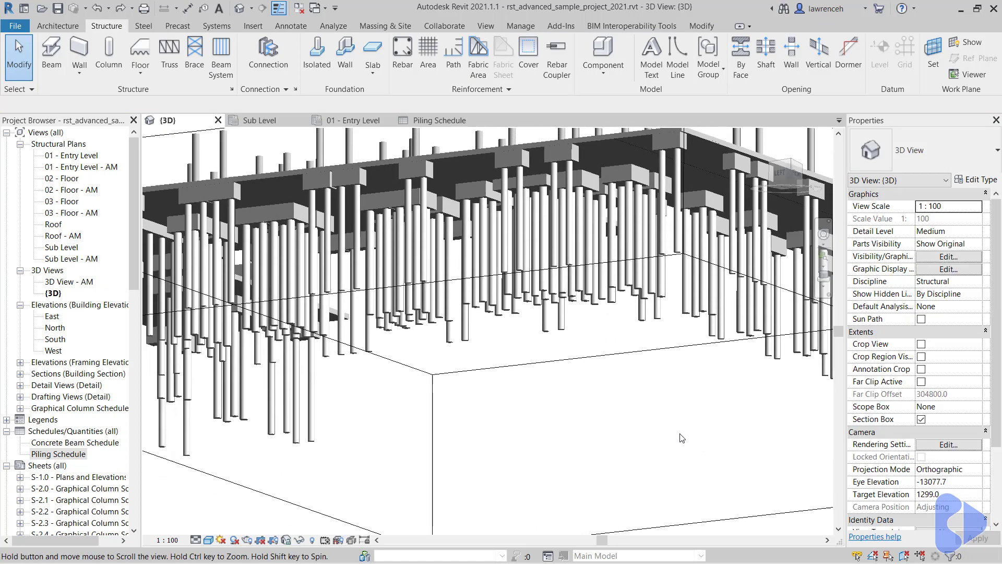
pyautogui.keyDown('shift'); pyautogui.moveTo(637, 445); pyautogui.dragTo(448, 315, button='middle'); pyautogui.keyUp('shift')
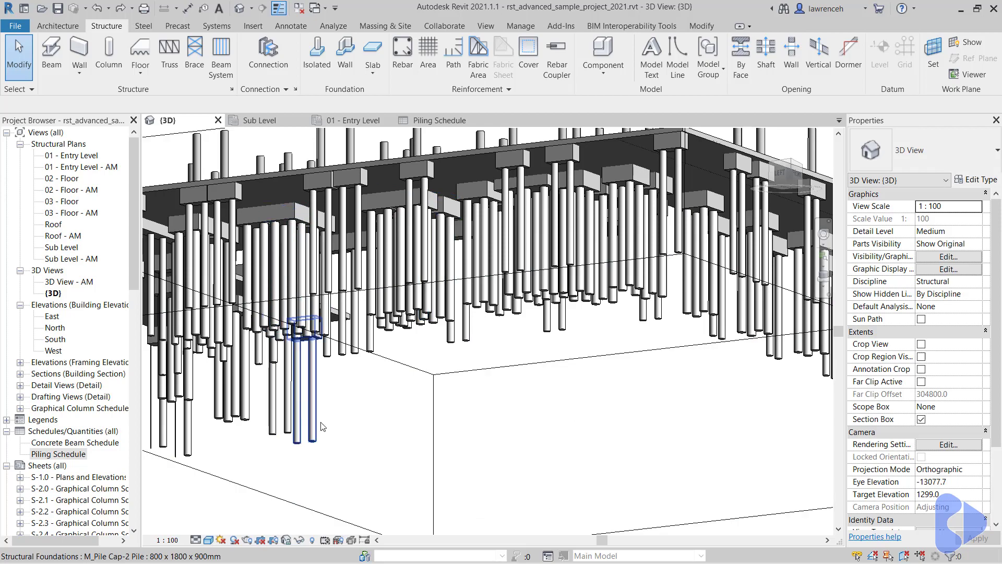
pyautogui.moveTo(512, 359)
pyautogui.keyDown('shift'); pyautogui.mouseDown(button='middle')
pyautogui.moveTo(572, 343)
pyautogui.moveTo(437, 361)
pyautogui.moveTo(473, 400)
pyautogui.moveTo(517, 353)
pyautogui.mouseUp(button='middle'); pyautogui.keyUp('shift')
pyautogui.scroll(3, 524, 344)
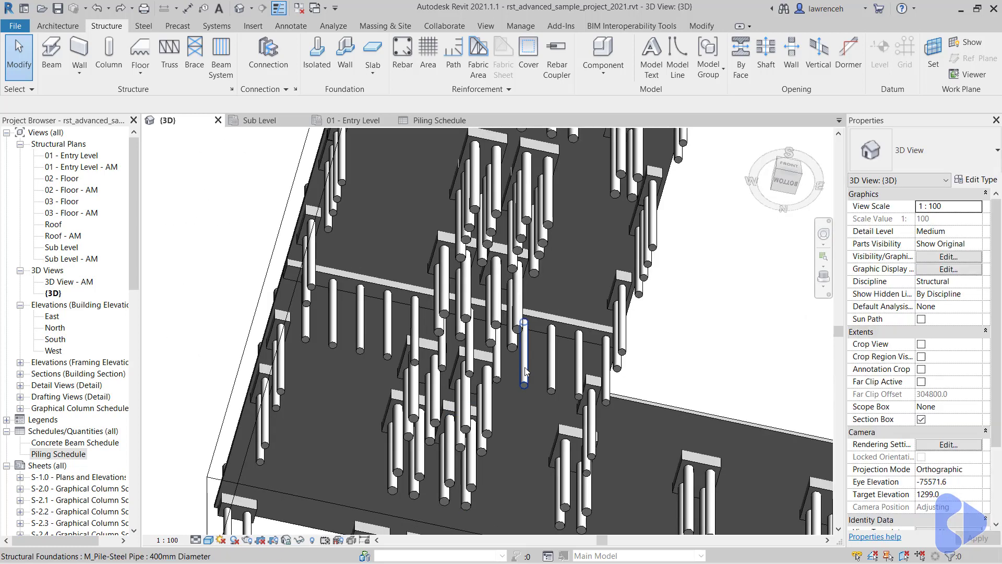
# Step: Select individual steel piles and the pile group from underneath, then clear the selection
pyautogui.click(309, 342)
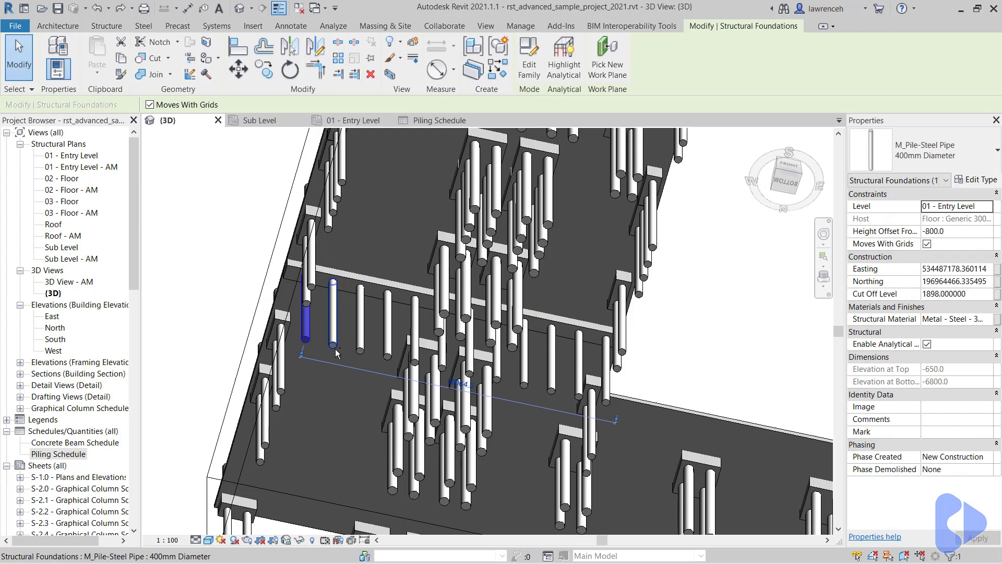
pyautogui.click(335, 352)
pyautogui.click(360, 341)
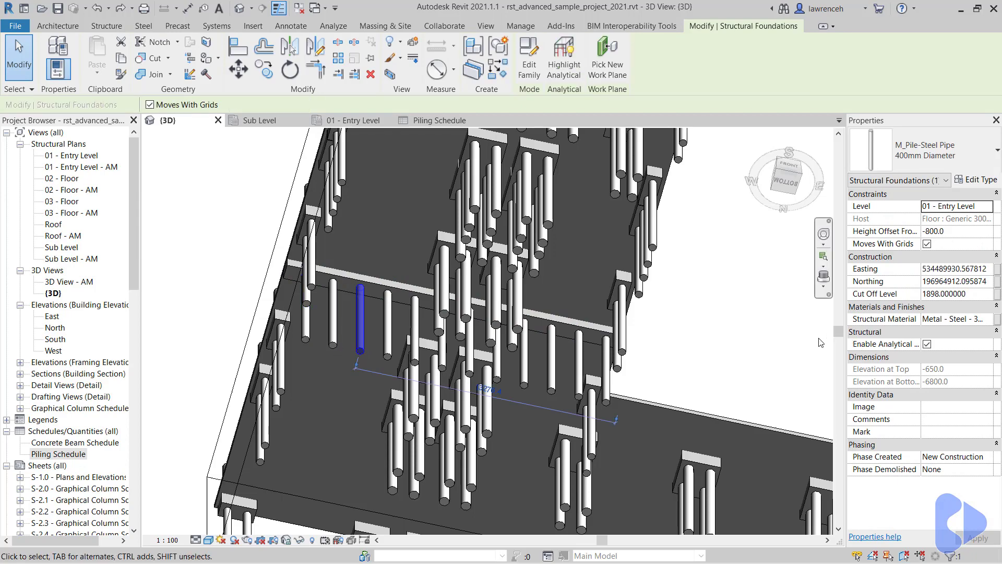
pyautogui.press('Escape')
pyautogui.moveTo(820, 343)
pyautogui.keyDown('shift'); pyautogui.mouseDown(button='middle')
pyautogui.moveTo(654, 483)
pyautogui.moveTo(643, 454)
pyautogui.mouseUp(button='middle'); pyautogui.keyUp('shift')
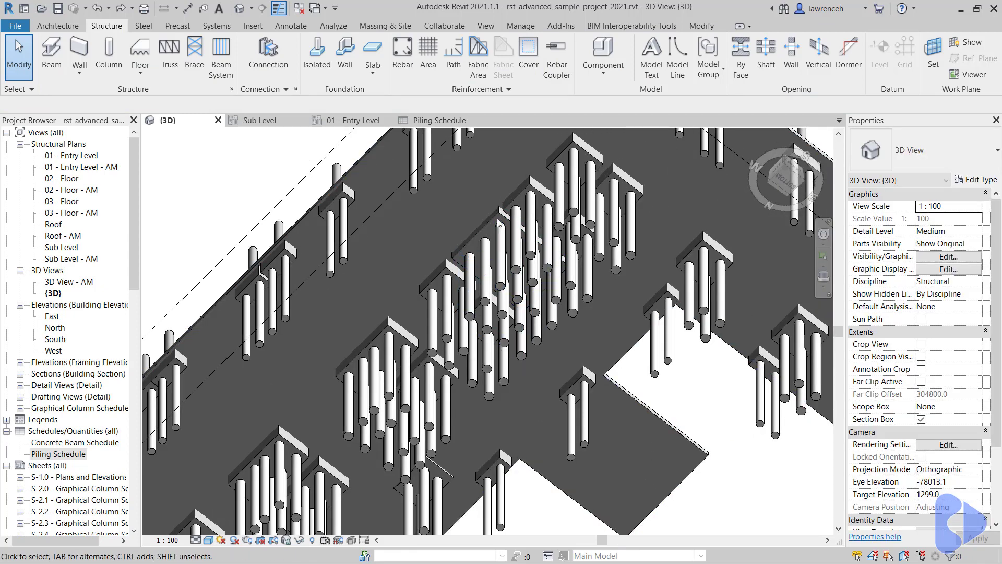
pyautogui.click(496, 291)
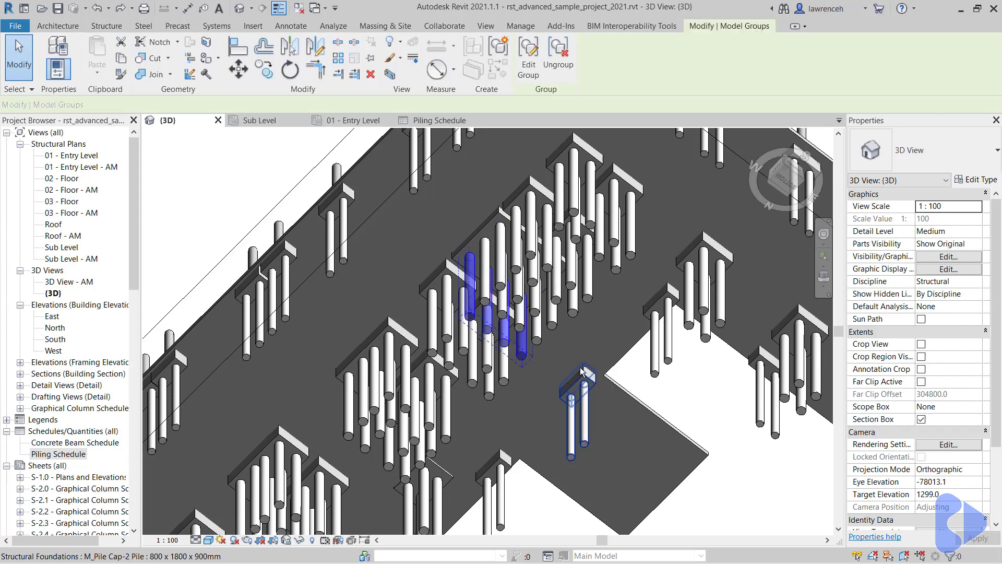
pyautogui.keyDown('shift'); pyautogui.moveTo(497, 292); pyautogui.dragTo(537, 321, button='middle'); pyautogui.keyUp('shift')
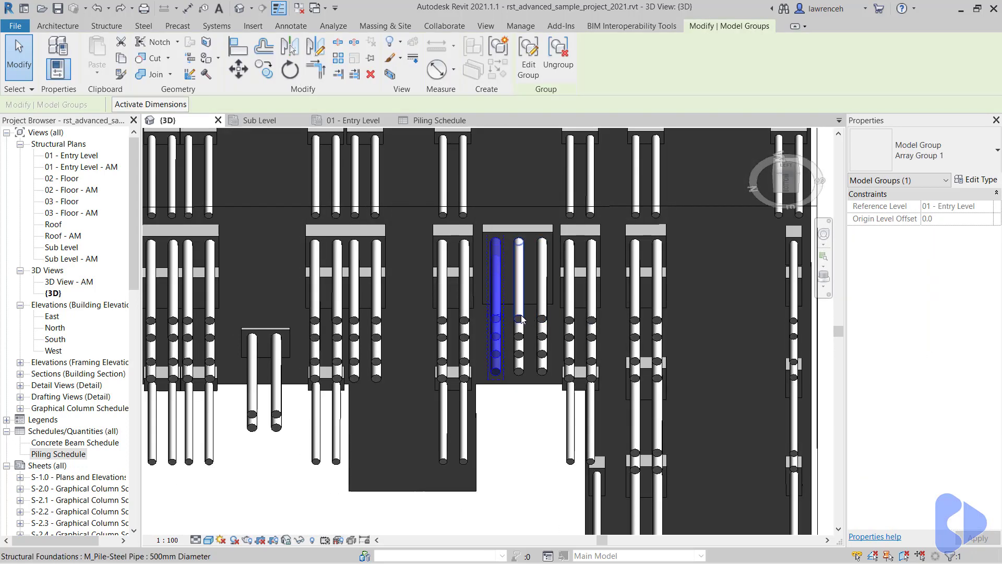
pyautogui.moveTo(561, 320)
pyautogui.keyDown('shift'); pyautogui.mouseDown(button='middle')
pyautogui.moveTo(553, 280)
pyautogui.moveTo(589, 345)
pyautogui.moveTo(692, 464)
pyautogui.mouseUp(button='middle'); pyautogui.keyUp('shift')
pyautogui.press('Escape')
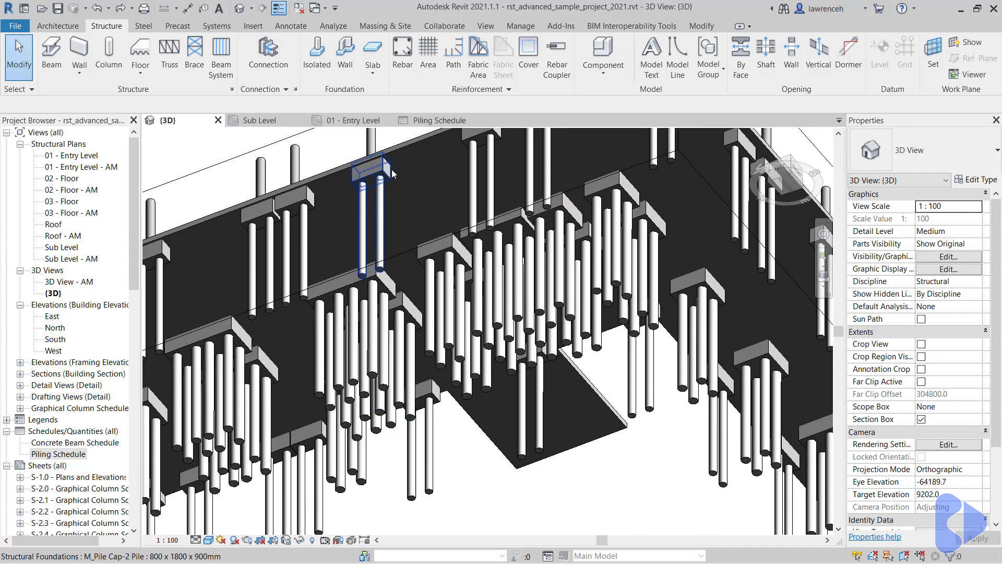
# Step: Review the 01 - Entry Level structural plan, selecting the large foundation slab pile cap
pyautogui.click(360, 119)
pyautogui.scroll(5, 402, 293)
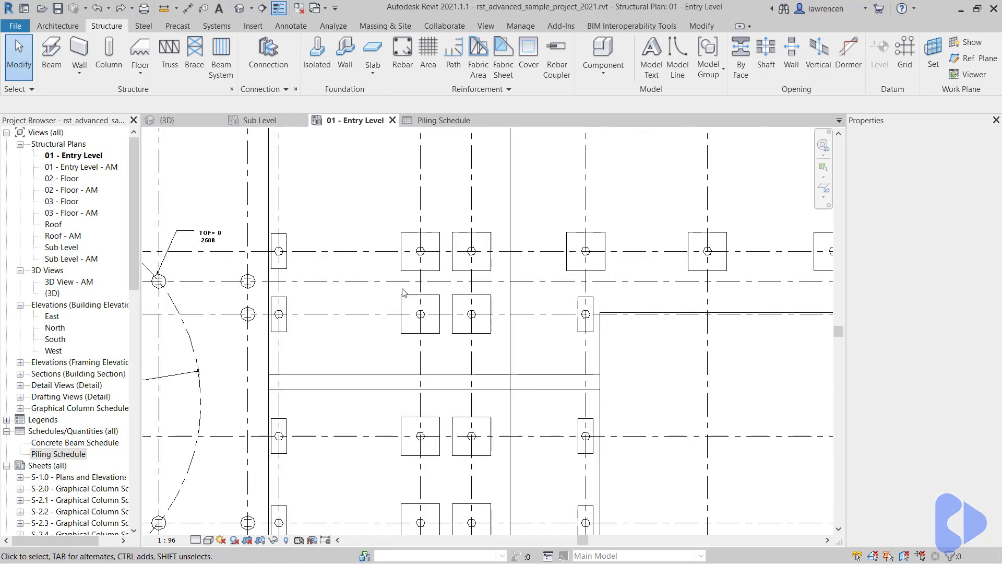
pyautogui.scroll(3, 403, 293)
pyautogui.scroll(2, 486, 258)
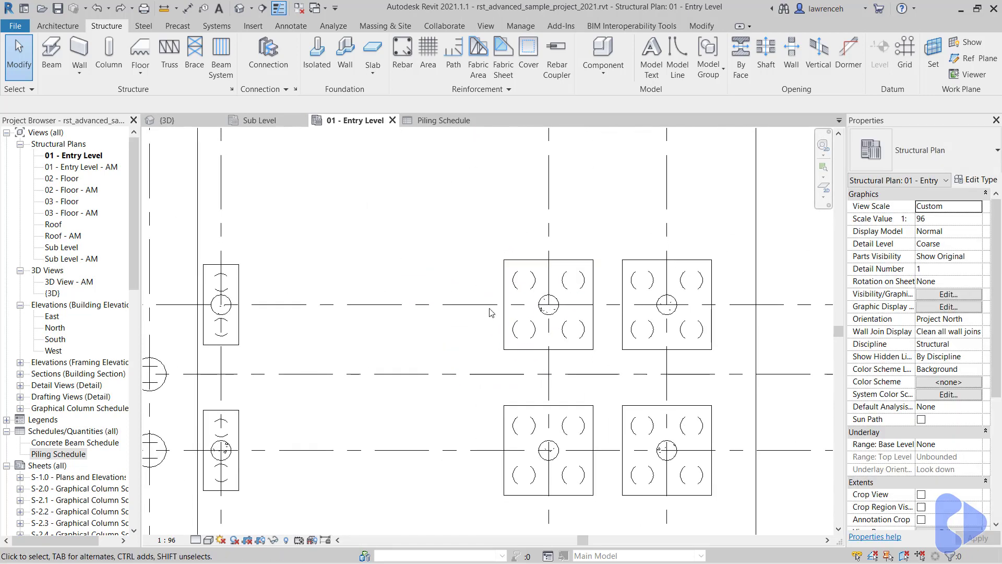
pyautogui.scroll(-5, 489, 312)
pyautogui.moveTo(575, 161); pyautogui.dragTo(358, 358, button='middle')
pyautogui.scroll(1, 378, 432)
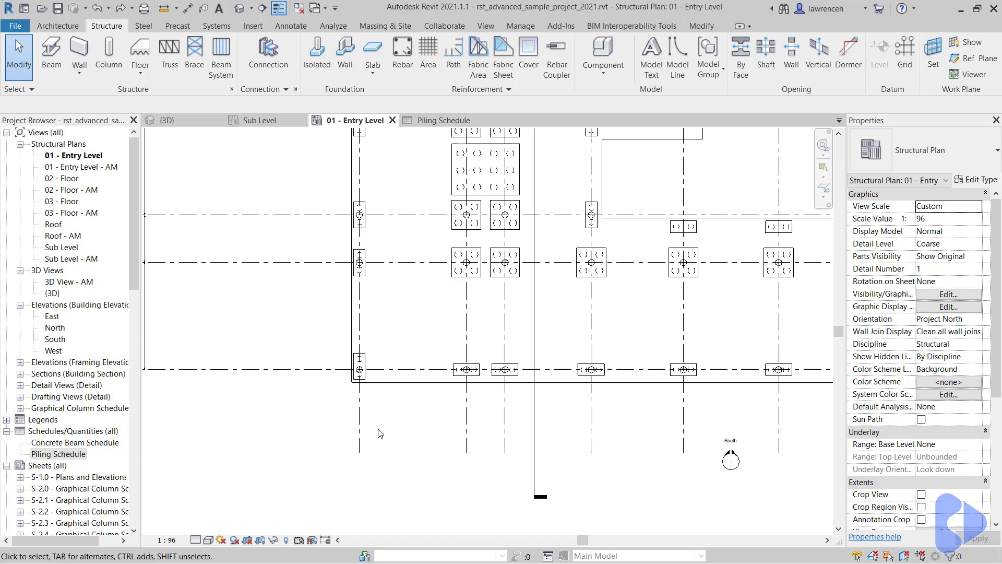
pyautogui.scroll(4, 357, 377)
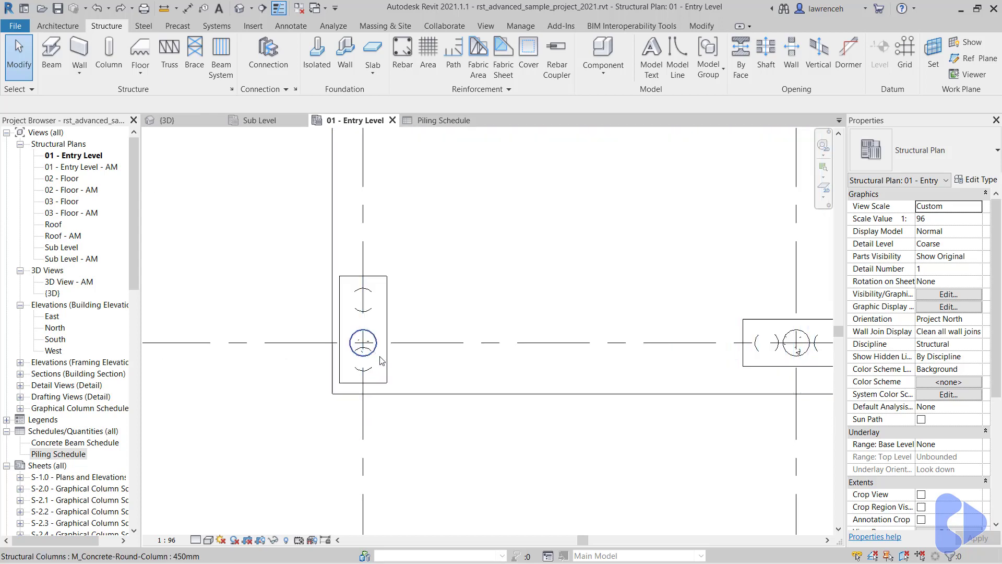
pyautogui.scroll(-2, 553, 420)
pyautogui.scroll(2, 448, 420)
pyautogui.moveTo(447, 421); pyautogui.dragTo(382, 419, button='middle')
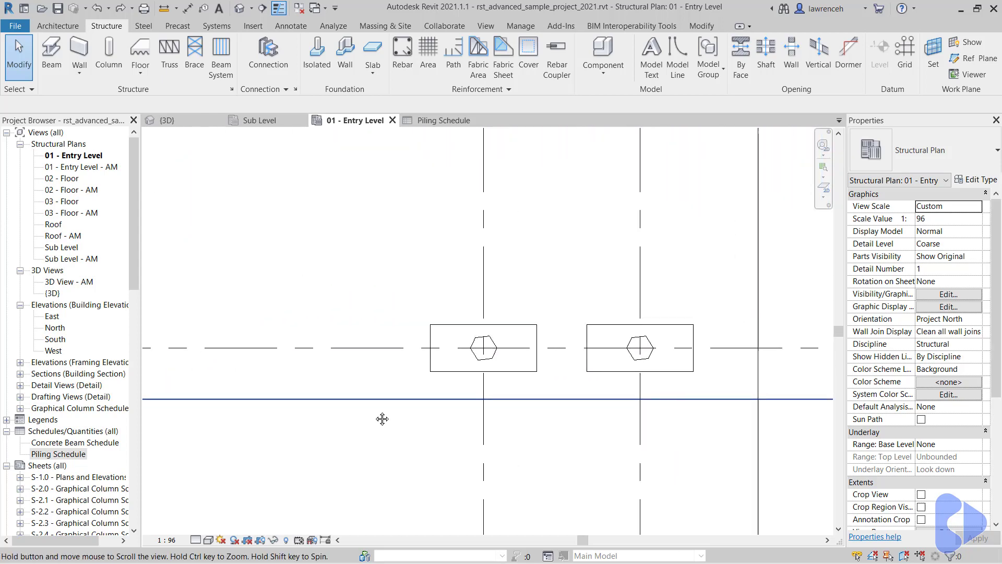
pyautogui.scroll(-3, 483, 466)
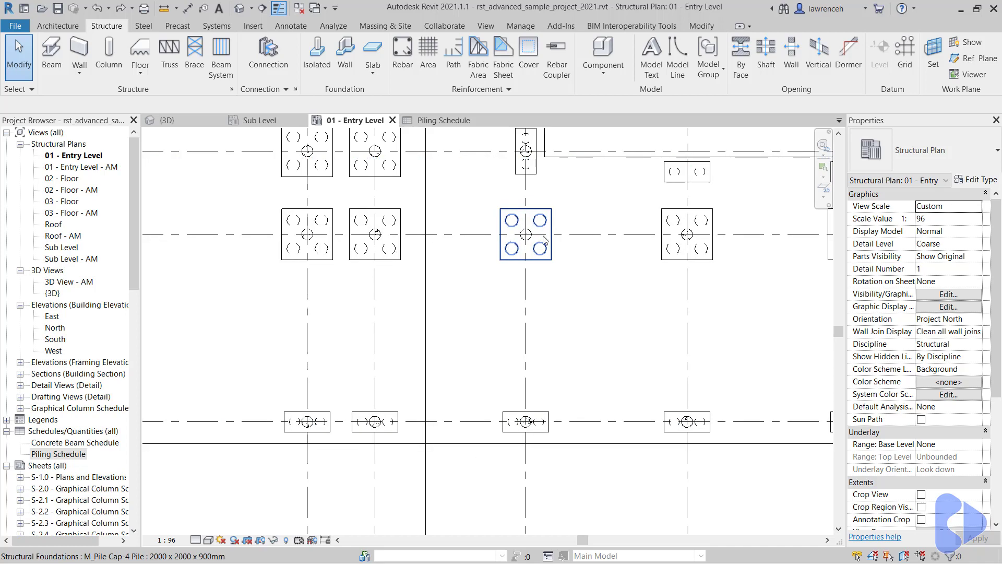
pyautogui.scroll(-2, 564, 274)
pyautogui.scroll(2, 560, 294)
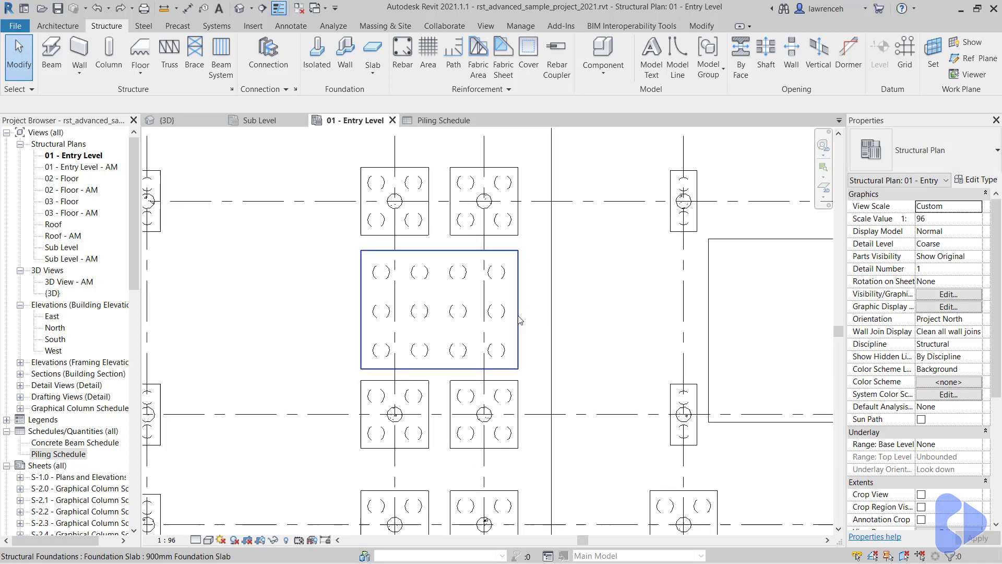
pyautogui.click(515, 282)
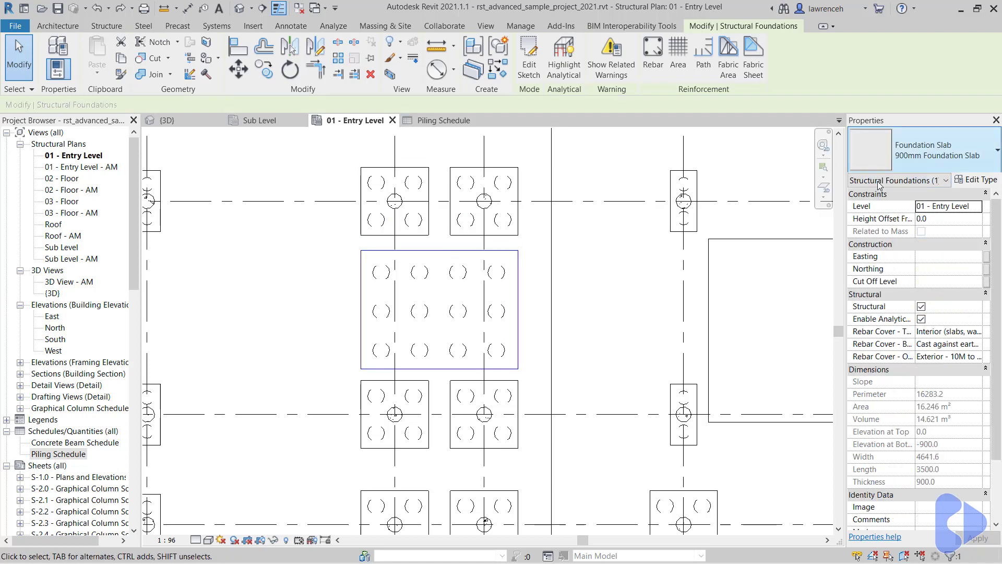
pyautogui.click(608, 317)
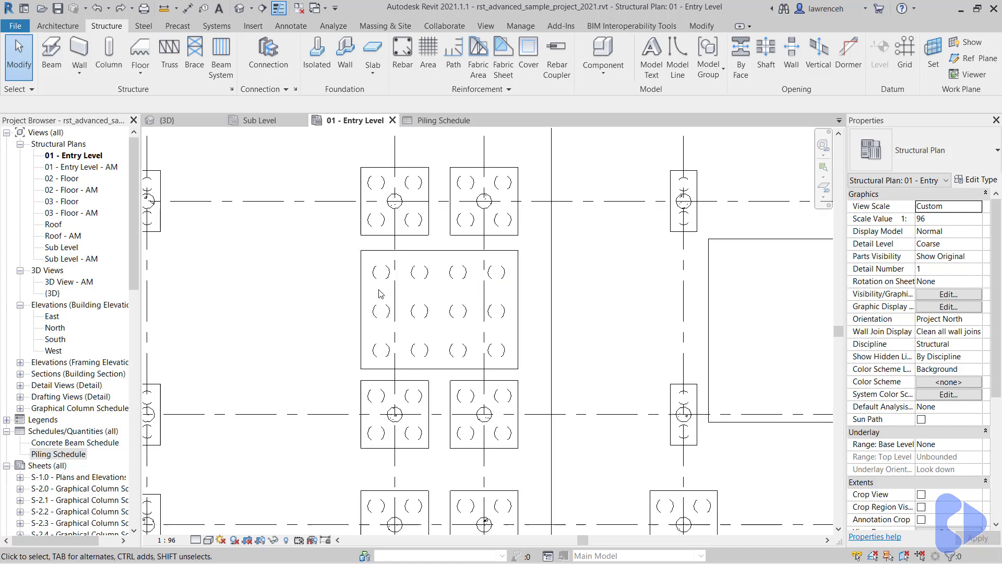
pyautogui.scroll(-2, 602, 233)
pyautogui.moveTo(607, 236); pyautogui.dragTo(655, 289, button='middle')
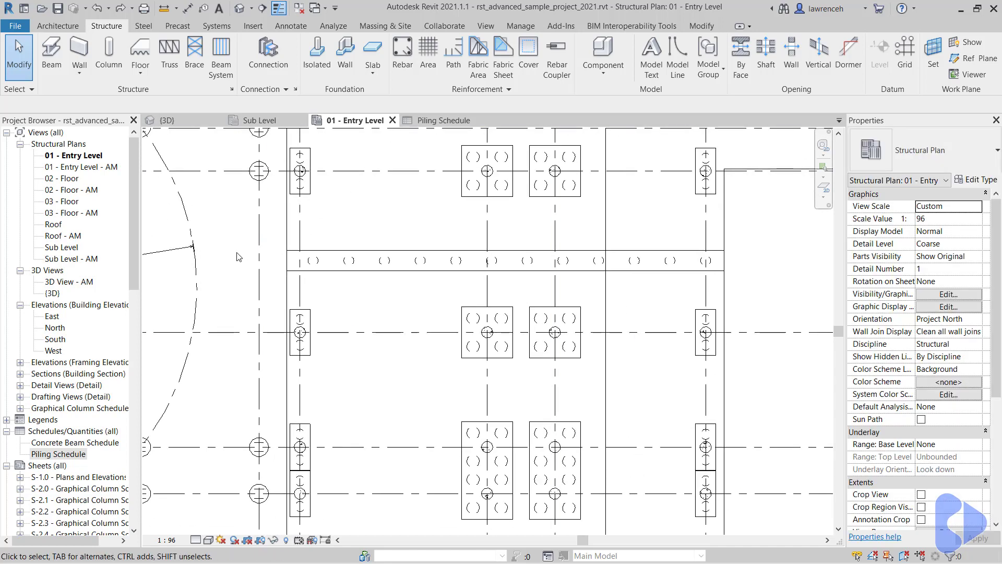
pyautogui.scroll(-2, 178, 262)
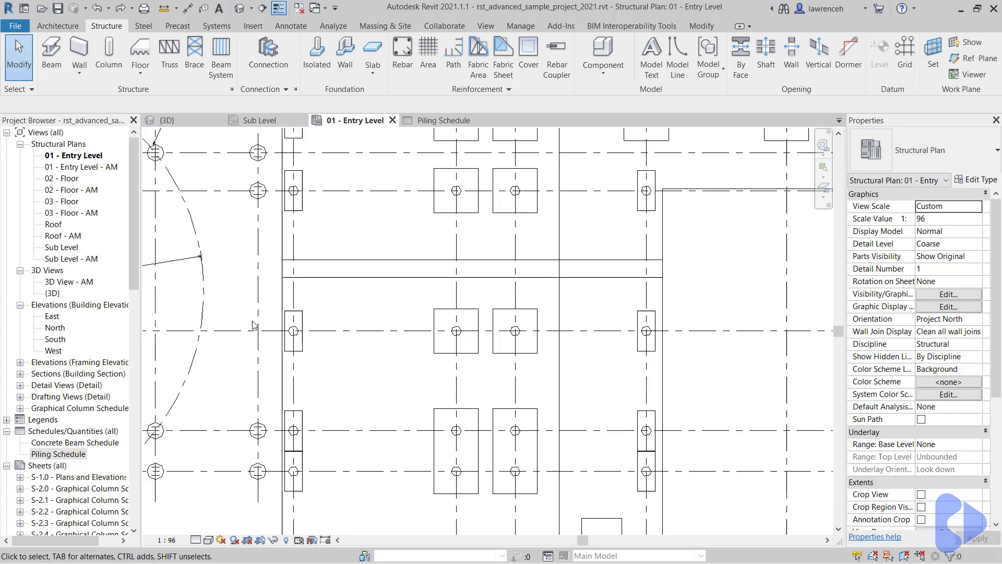
pyautogui.scroll(-2, 178, 262)
pyautogui.scroll(-2, 178, 263)
pyautogui.scroll(-2, 629, 198)
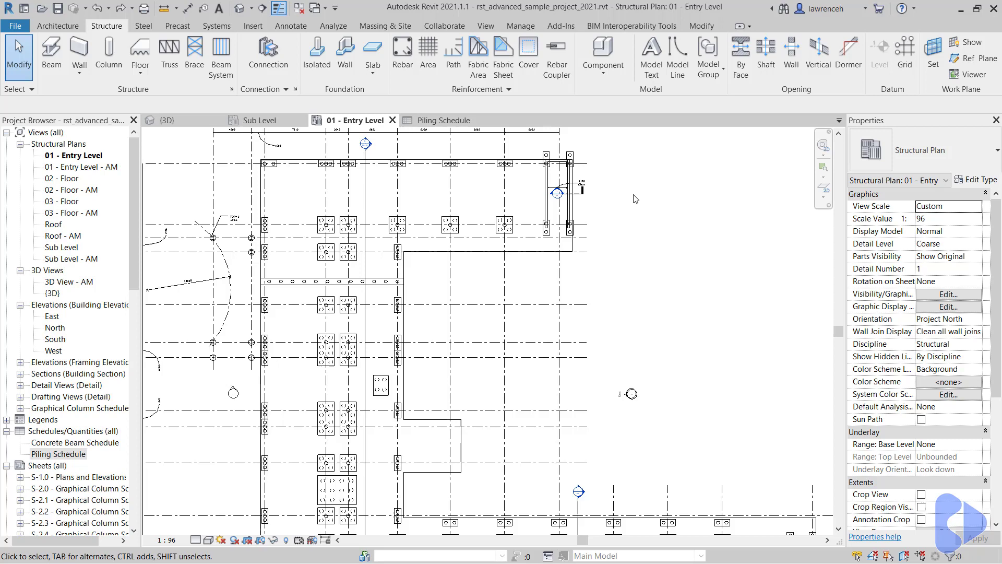
# Step: Show the Piling Schedule and bring up the Manage ribbon tools
pyautogui.click(442, 120)
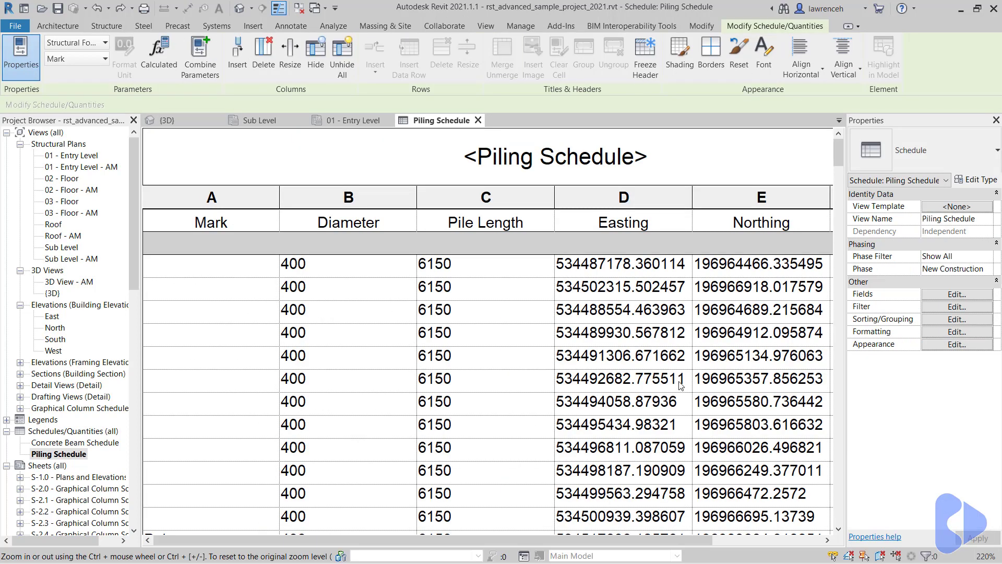
pyautogui.scroll(-1, 680, 385)
pyautogui.scroll(-6, 680, 392)
pyautogui.scroll(-7, 681, 408)
pyautogui.scroll(13, 680, 440)
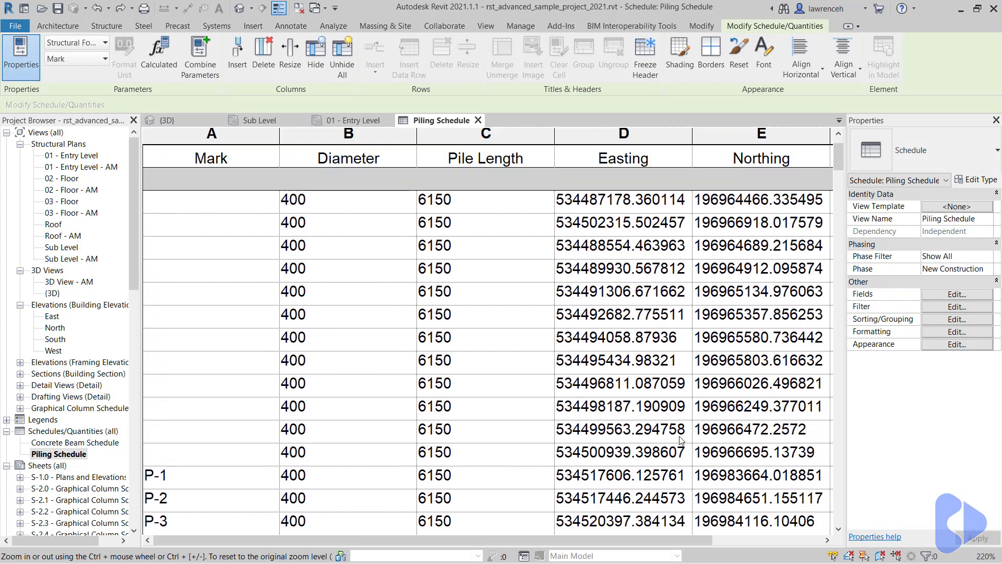
pyautogui.scroll(2, 681, 440)
pyautogui.scroll(-2, 680, 440)
pyautogui.click(520, 26)
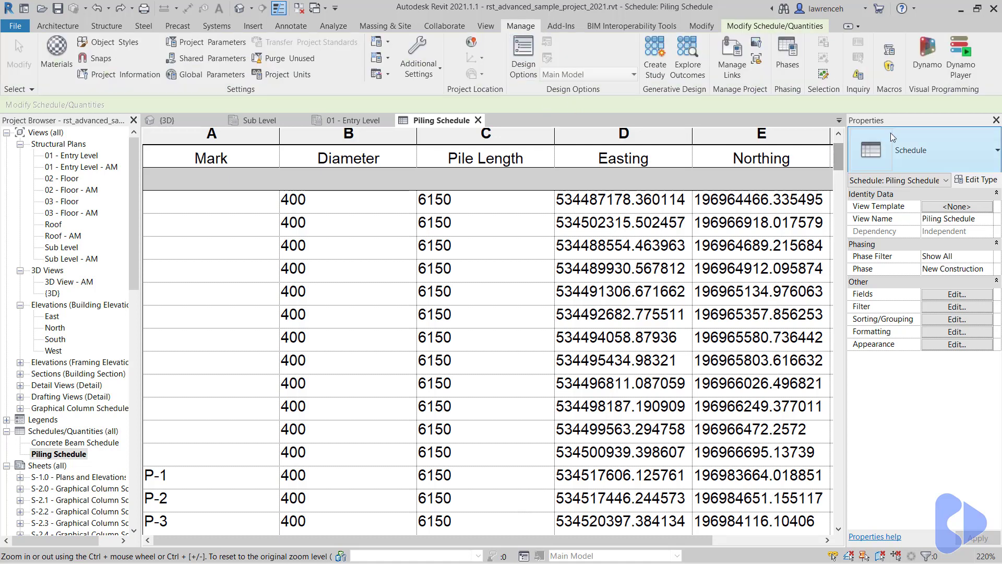
# Step: Launch Dynamo Player and run the 1-Coordinates script to completion
pyautogui.click(961, 55)
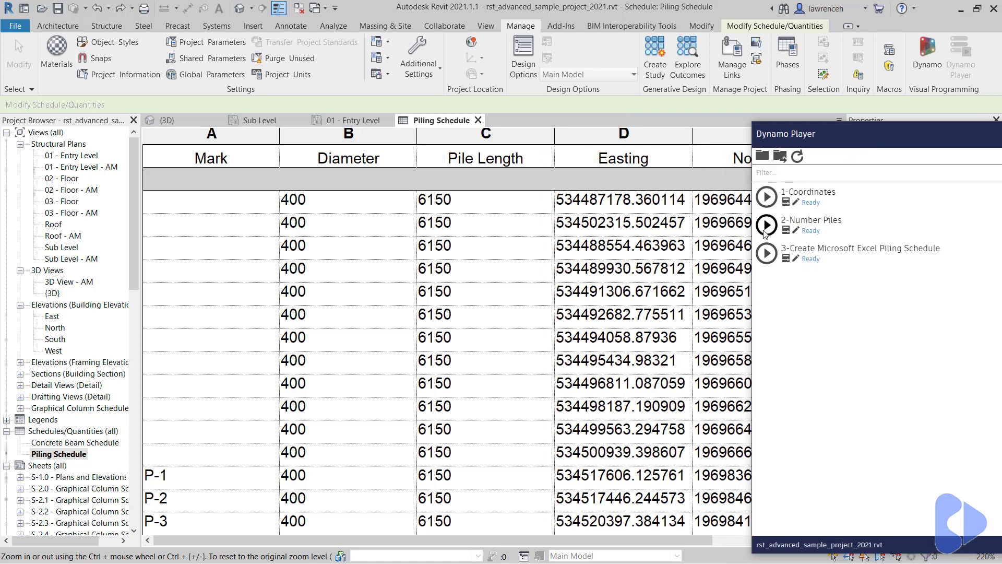
pyautogui.click(767, 196)
pyautogui.keyDown('ctrl'); pyautogui.scroll(-2, 517, 343); pyautogui.keyUp('ctrl')
pyautogui.keyDown('ctrl'); pyautogui.scroll(-1, 521, 342); pyautogui.keyUp('ctrl')
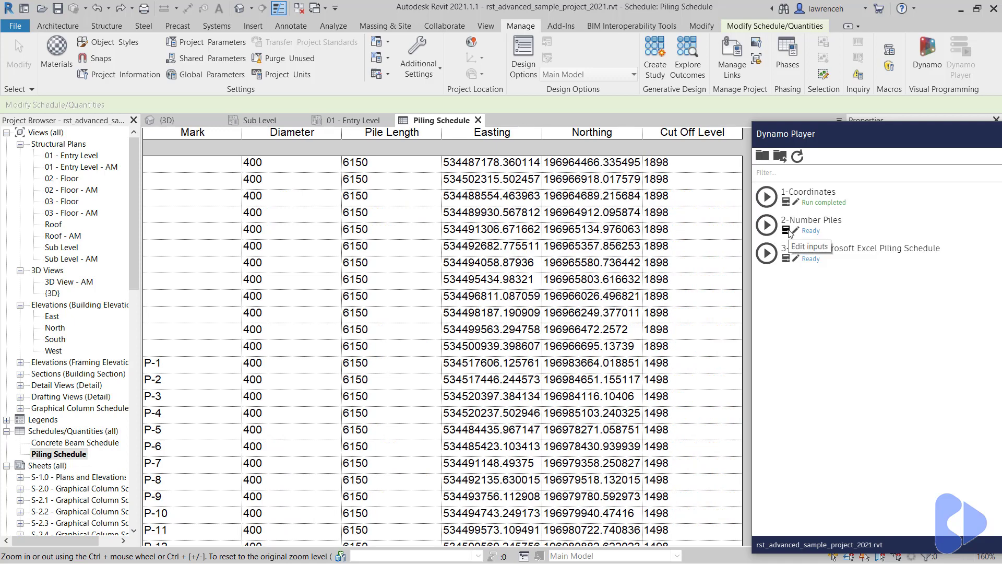
# Step: Run 2-Number Piles with prefix P, separator -, padding 3, filling marks P-001 onward
pyautogui.click(790, 231)
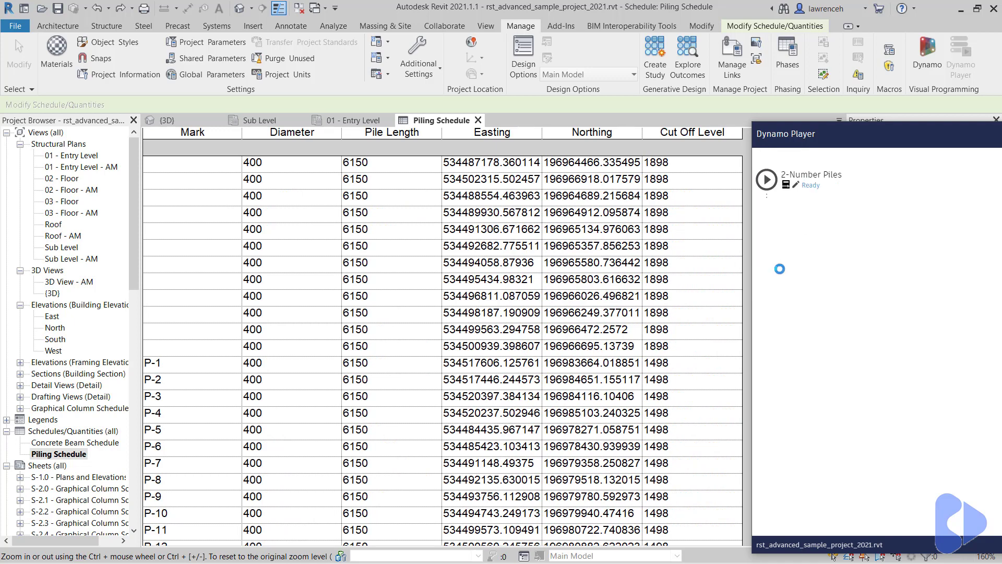
pyautogui.moveTo(842, 138); pyautogui.dragTo(685, 129)
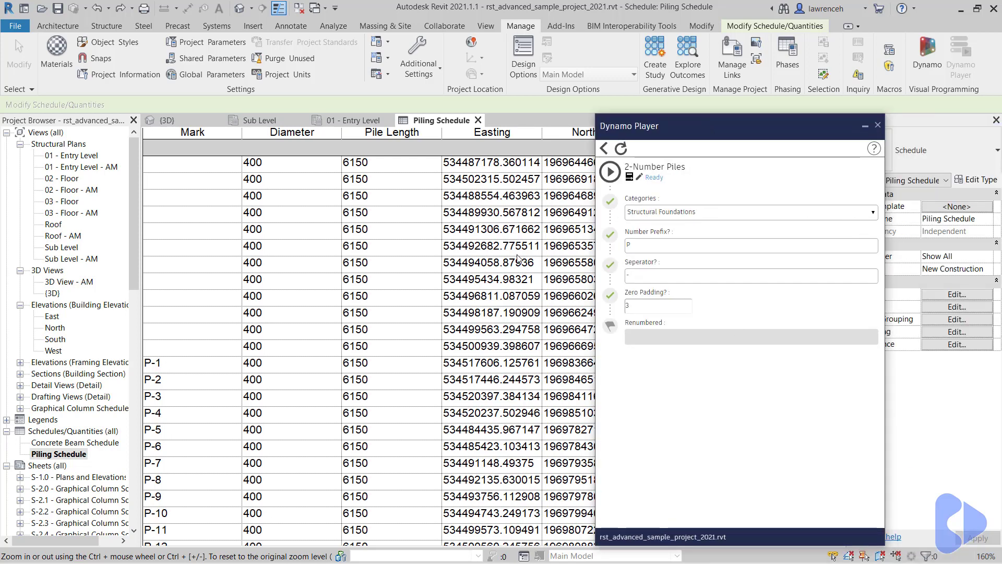
pyautogui.click(661, 245)
pyautogui.click(644, 304)
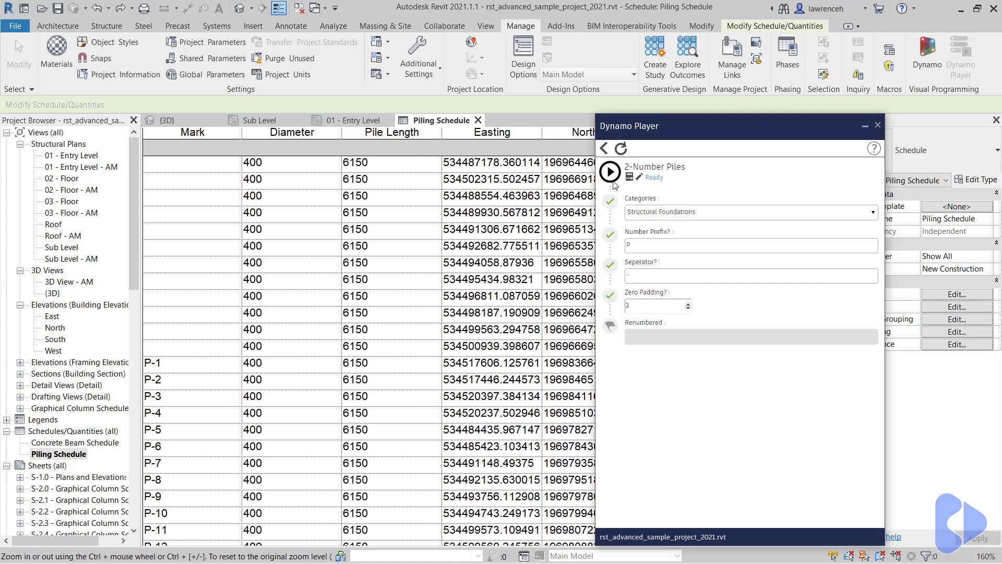
pyautogui.click(610, 173)
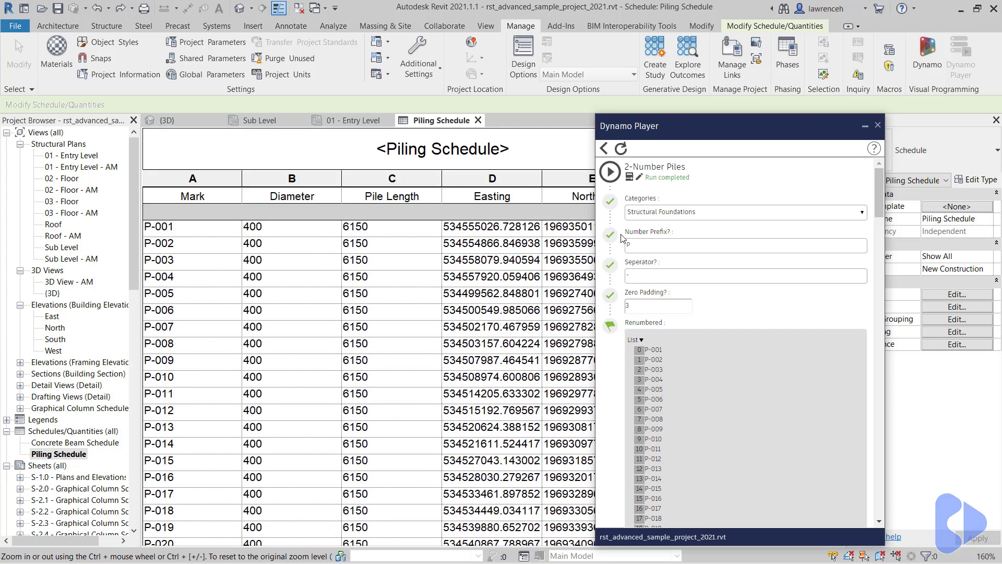
pyautogui.click(603, 149)
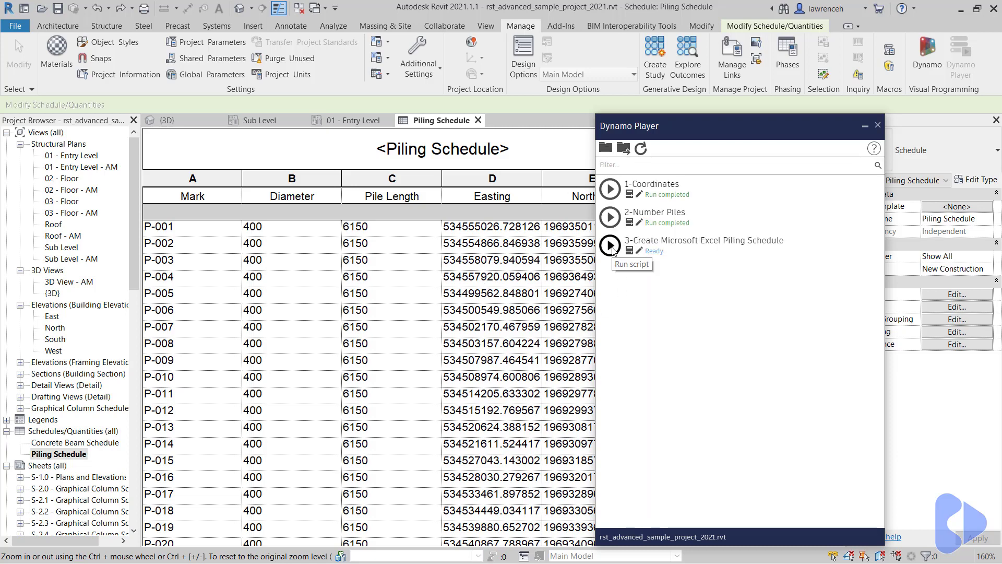
# Step: Run 3-Create Microsoft Excel Piling Schedule to generate the workbook with the new pile marks
pyautogui.click(610, 245)
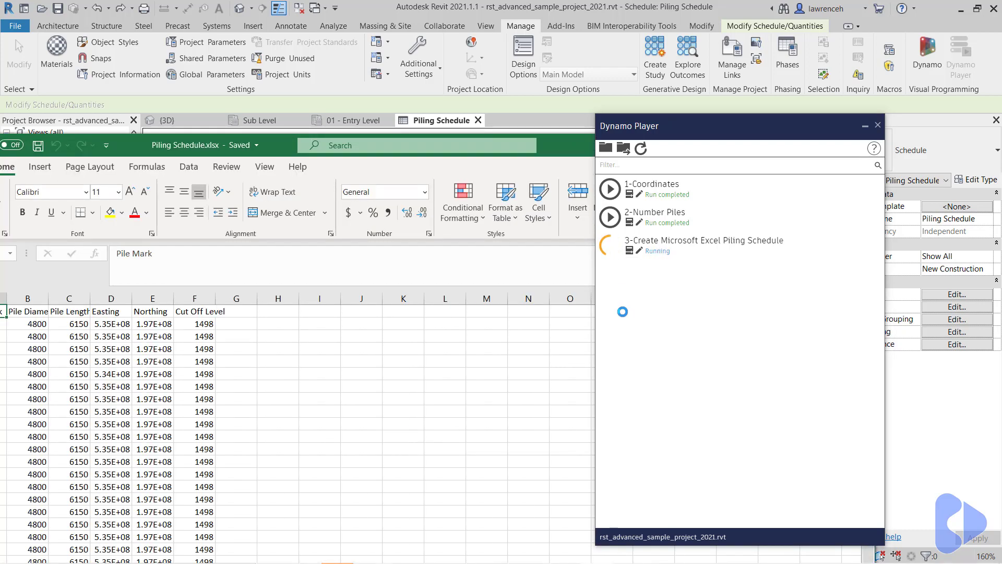
pyautogui.click(403, 412)
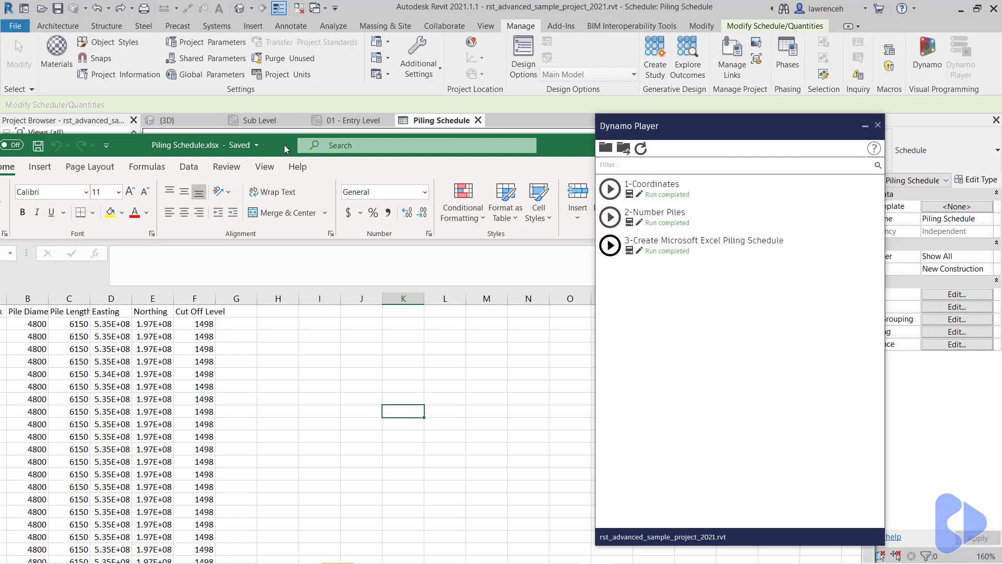
pyautogui.moveTo(285, 149); pyautogui.dragTo(478, 133)
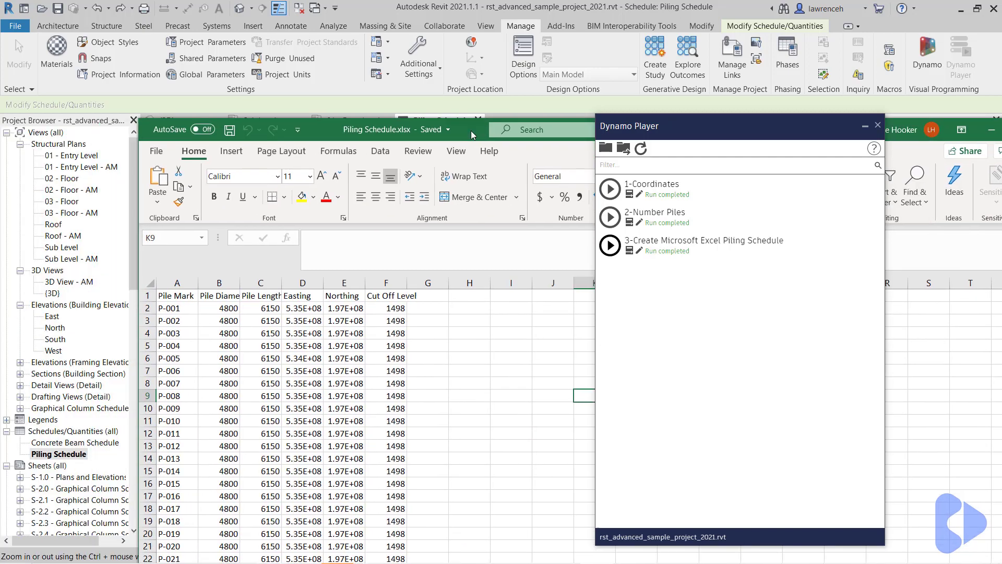
# Step: Widen the Easting and Northing columns to show full values, then minimize the workbook
pyautogui.doubleClick(322, 282)
pyautogui.click(518, 359)
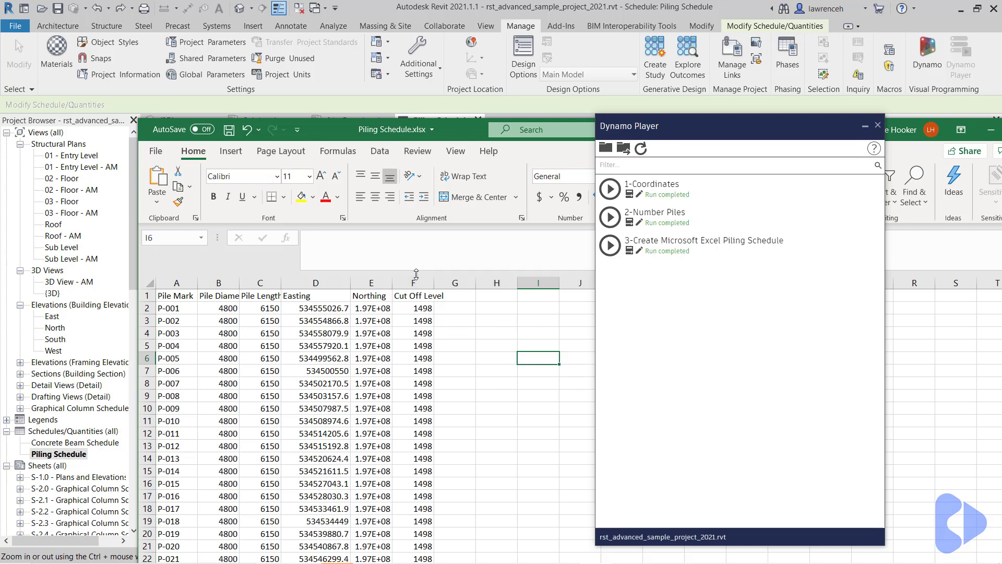
pyautogui.moveTo(392, 282); pyautogui.dragTo(436, 283)
pyautogui.click(511, 396)
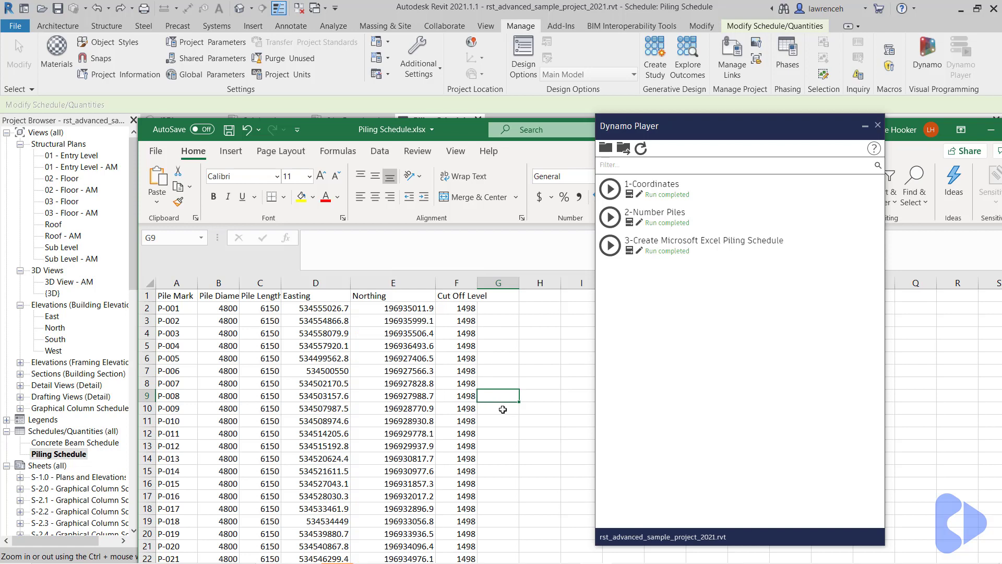
pyautogui.scroll(-8, 503, 410)
pyautogui.scroll(8, 503, 409)
pyautogui.press('super+Down')
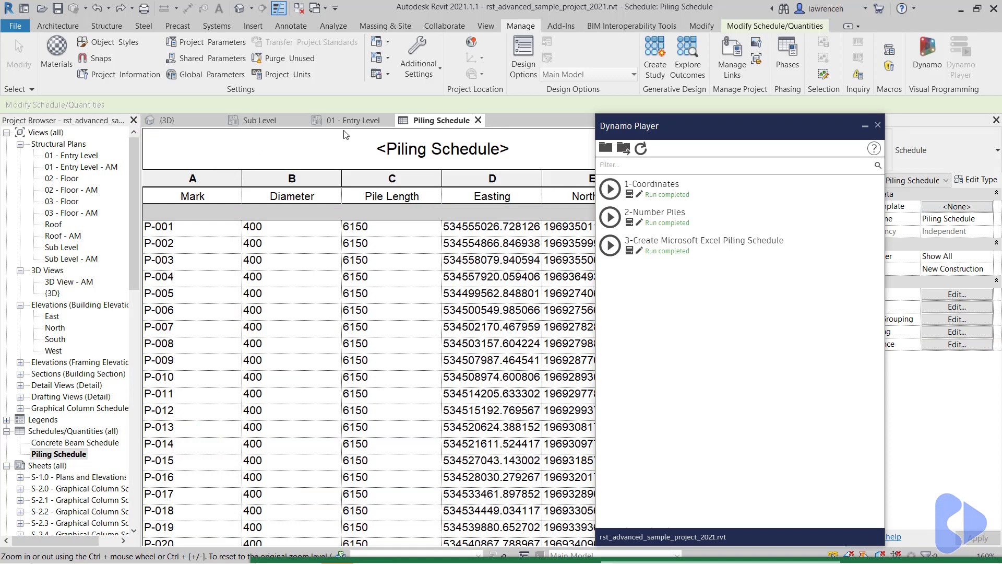
# Step: Switch to the Sub Level structural plan showing the pile layout
pyautogui.click(355, 121)
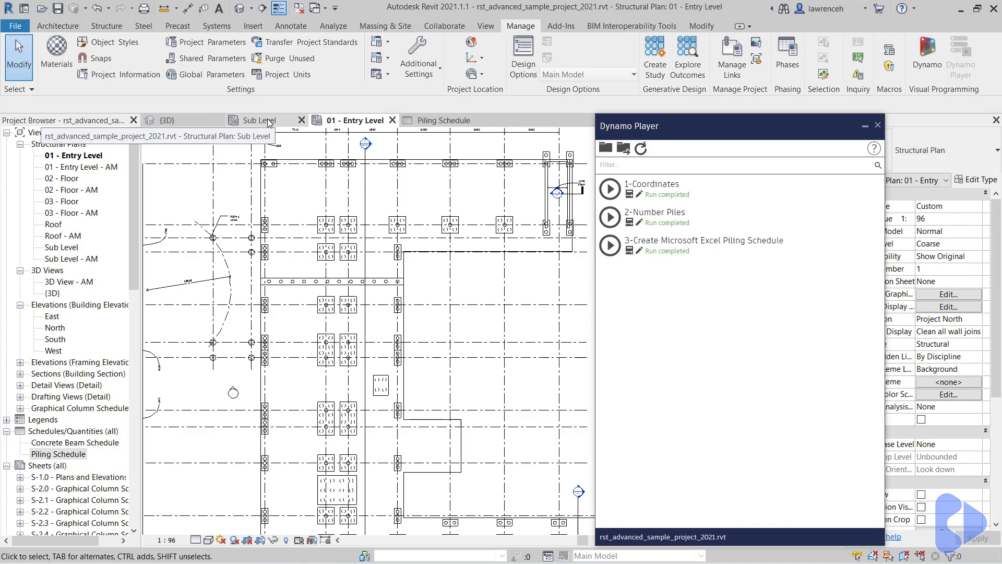
pyautogui.click(259, 120)
pyautogui.scroll(2, 494, 282)
pyautogui.scroll(3, 470, 274)
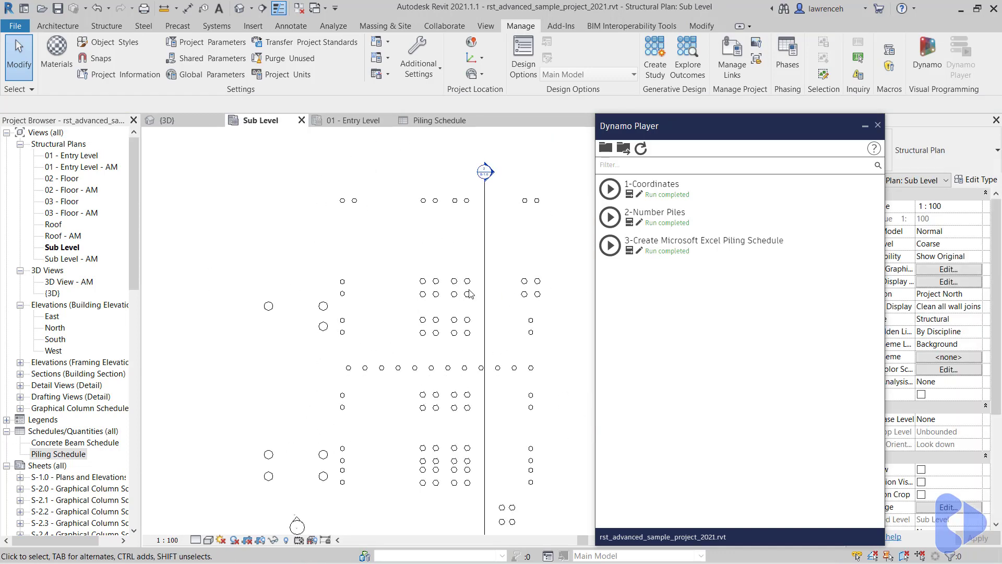
pyautogui.scroll(-2, 458, 269)
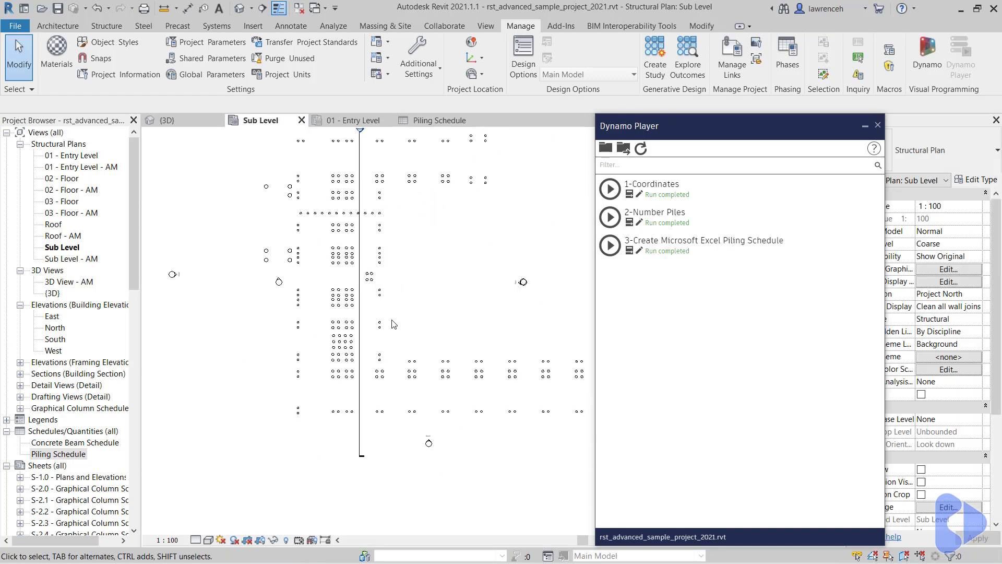
pyautogui.moveTo(473, 392); pyautogui.dragTo(401, 326, button='middle')
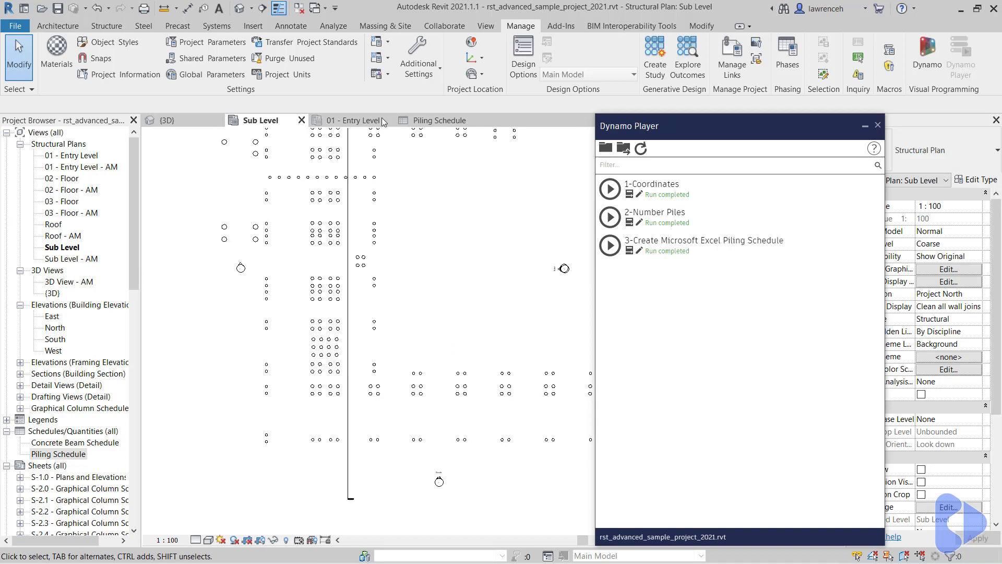
# Step: Tag All Not Tagged structural foundations so the piles show their P-### marks
pyautogui.click(291, 26)
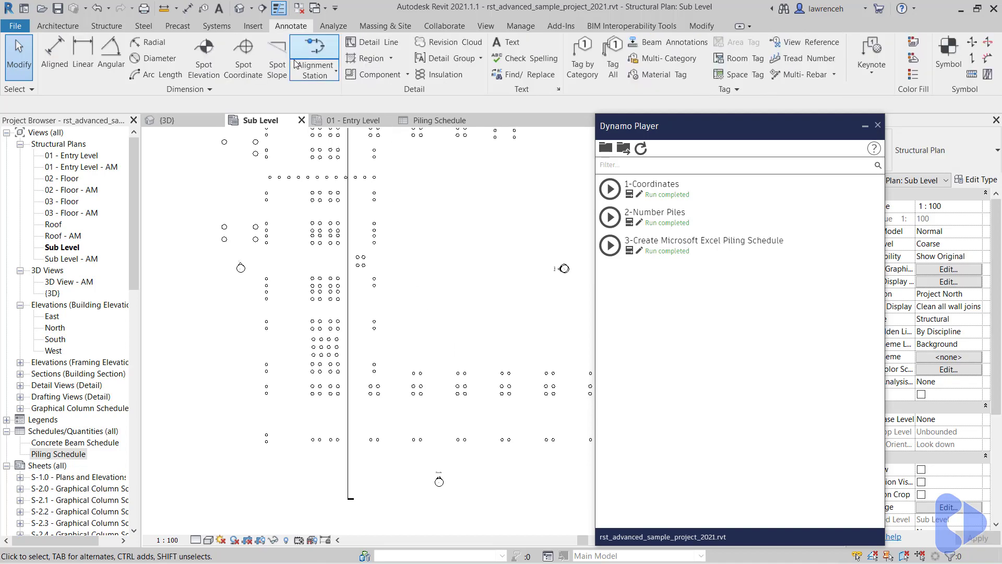
pyautogui.click(619, 73)
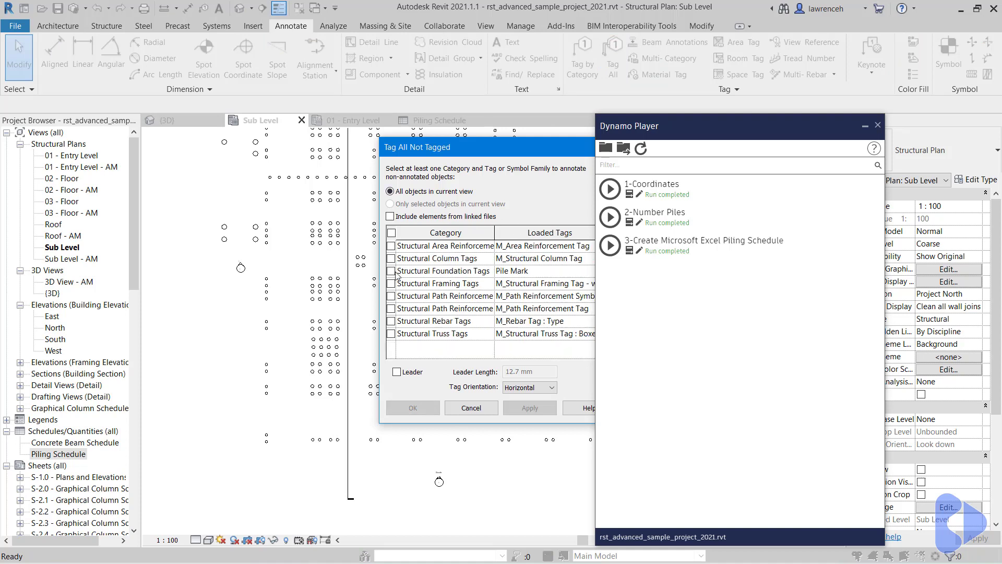
pyautogui.click(392, 271)
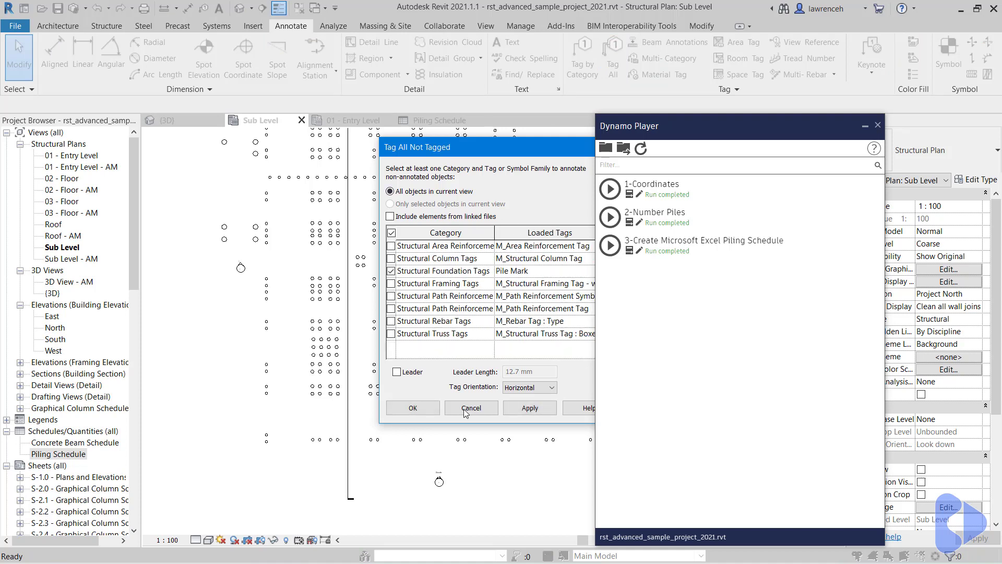
pyautogui.press('Return')
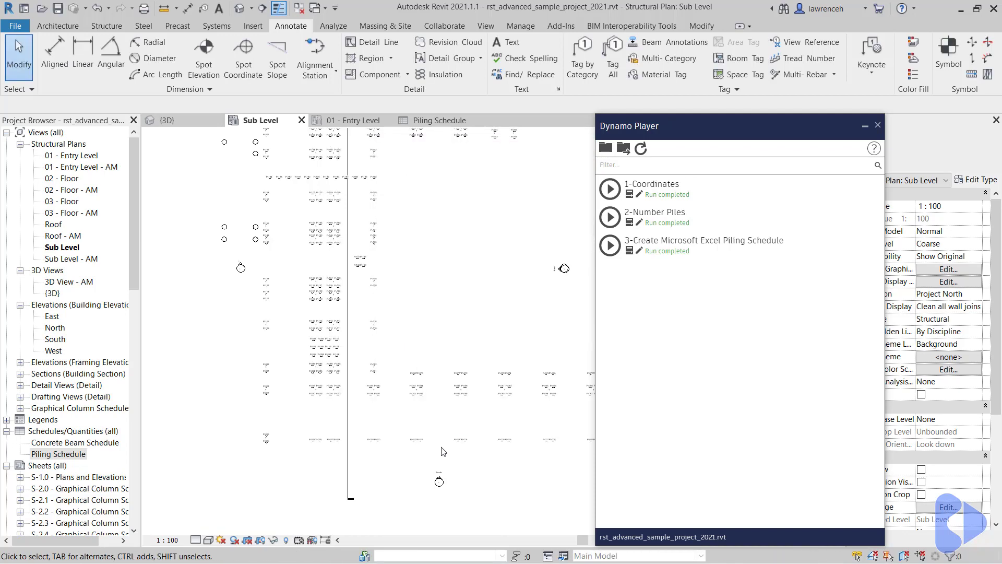
pyautogui.scroll(2, 309, 415)
pyautogui.scroll(5, 320, 450)
pyautogui.scroll(3, 314, 337)
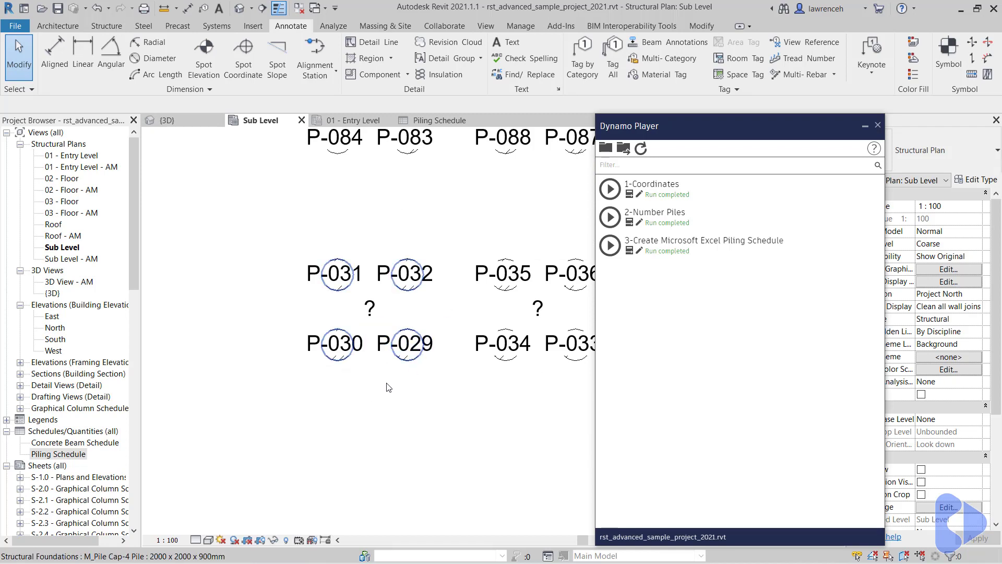
# Step: Pan and zoom the Sub Level plan to check the updated pile tags
pyautogui.moveTo(465, 375); pyautogui.dragTo(372, 418, button='middle')
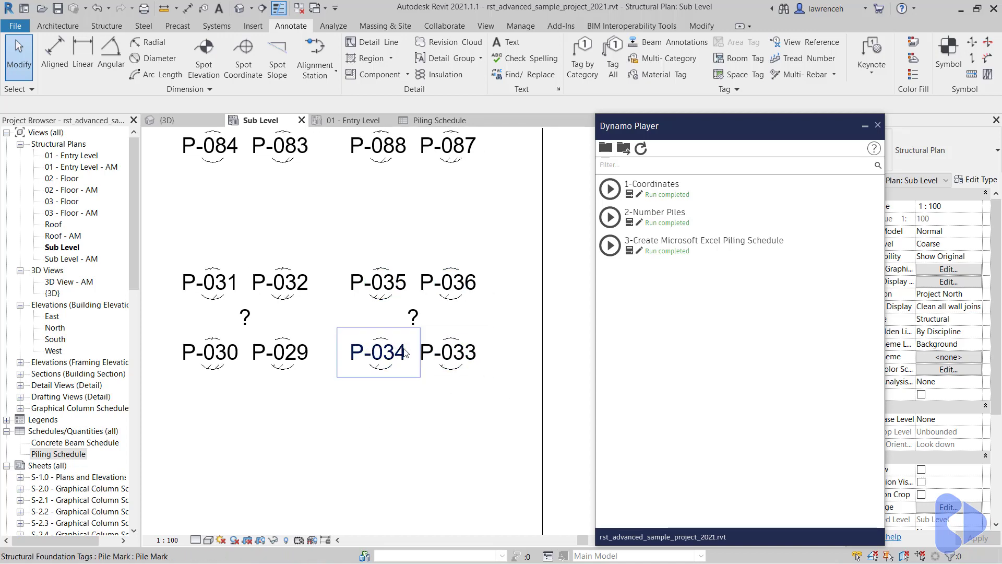
pyautogui.scroll(-2, 389, 358)
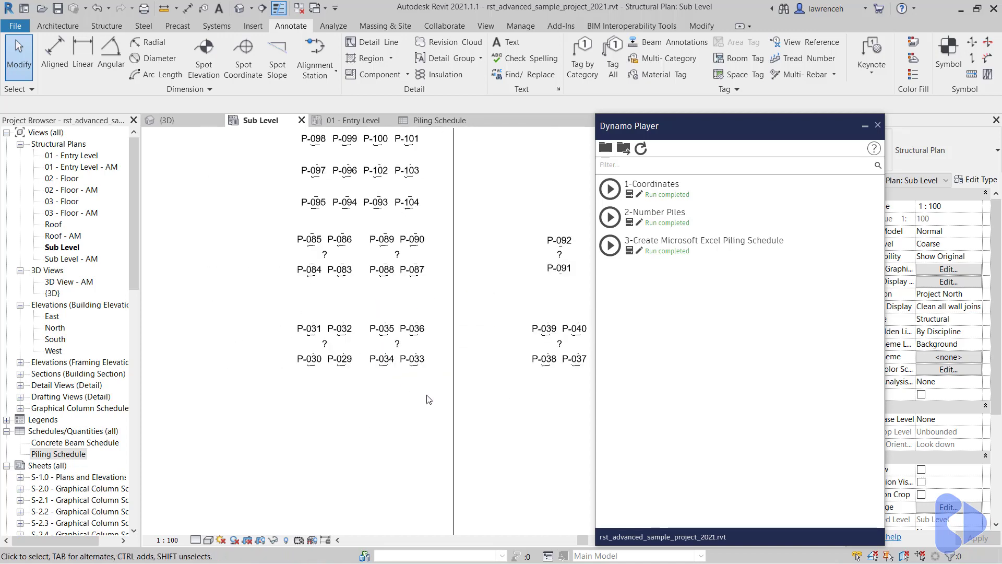
pyautogui.scroll(-1, 391, 391)
pyautogui.moveTo(525, 392); pyautogui.dragTo(430, 376, button='middle')
pyautogui.moveTo(456, 343); pyautogui.dragTo(455, 352, button='middle')
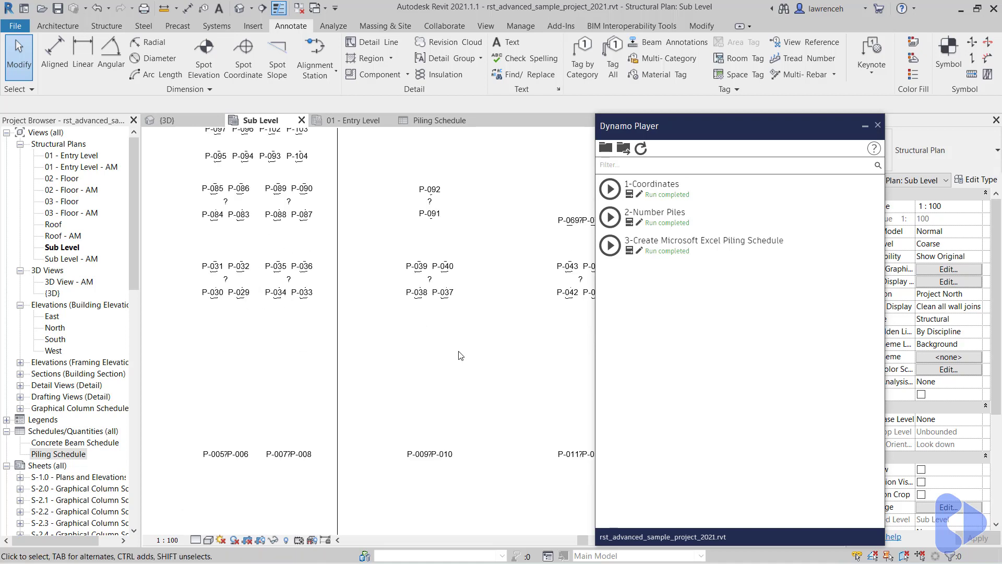
pyautogui.scroll(-1, 454, 354)
pyautogui.scroll(-1, 453, 356)
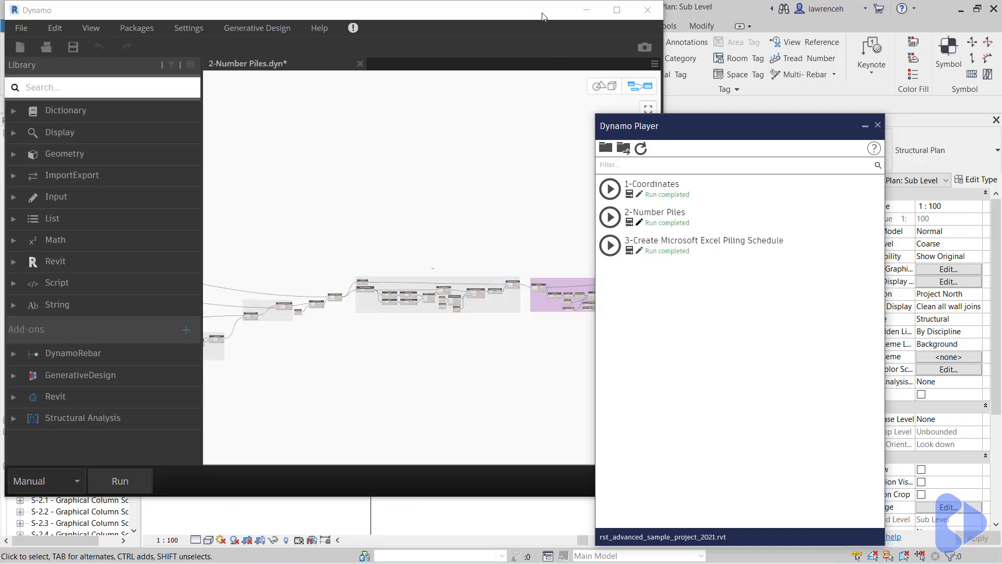
# Step: Close Dynamo Player and maximize the Dynamo window on the 2-Number Piles graph
pyautogui.click(877, 125)
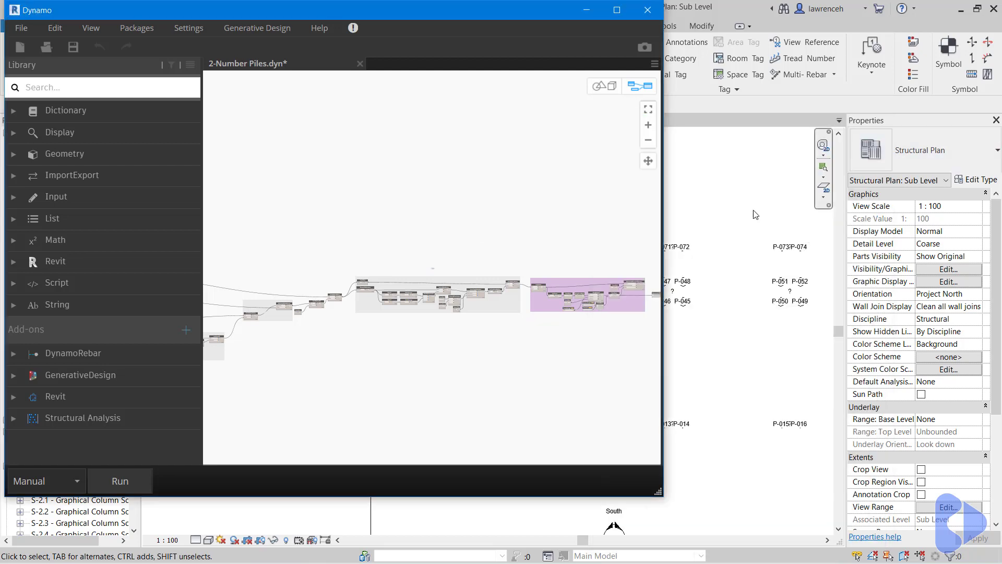
pyautogui.click(617, 11)
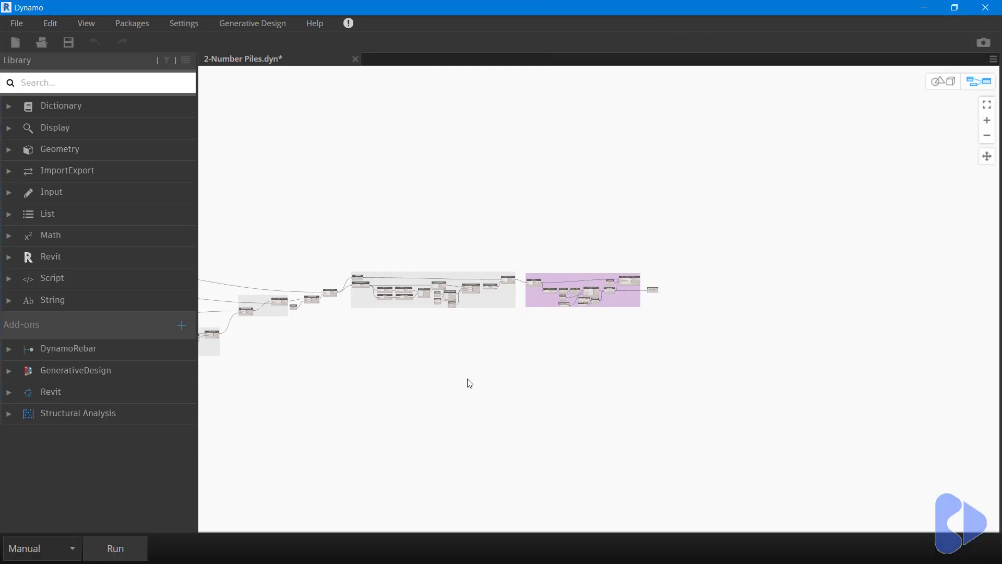
pyautogui.scroll(2, 517, 403)
pyautogui.scroll(-4, 587, 425)
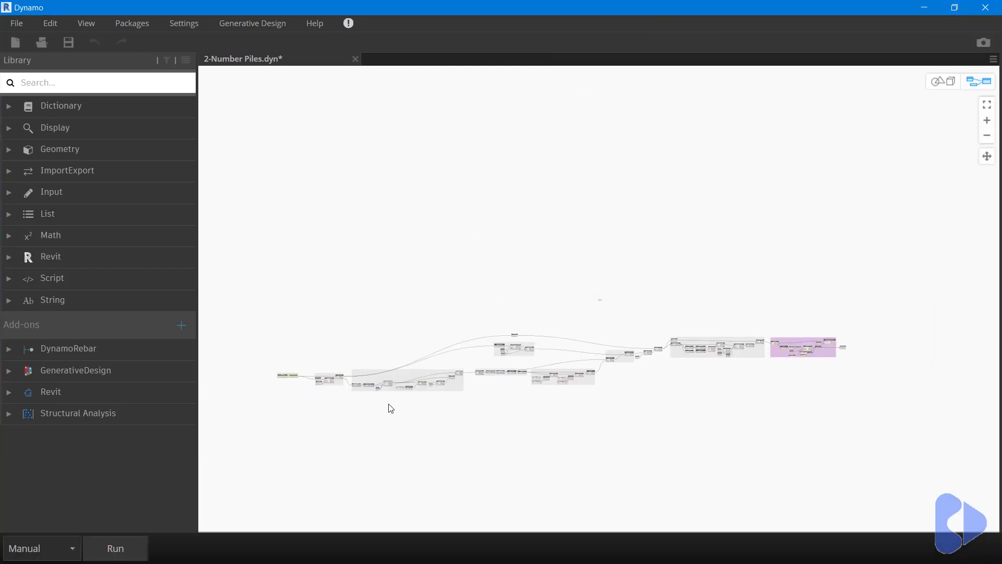
pyautogui.scroll(1, 286, 390)
pyautogui.scroll(2, 285, 390)
pyautogui.scroll(2, 284, 369)
pyautogui.scroll(2, 291, 398)
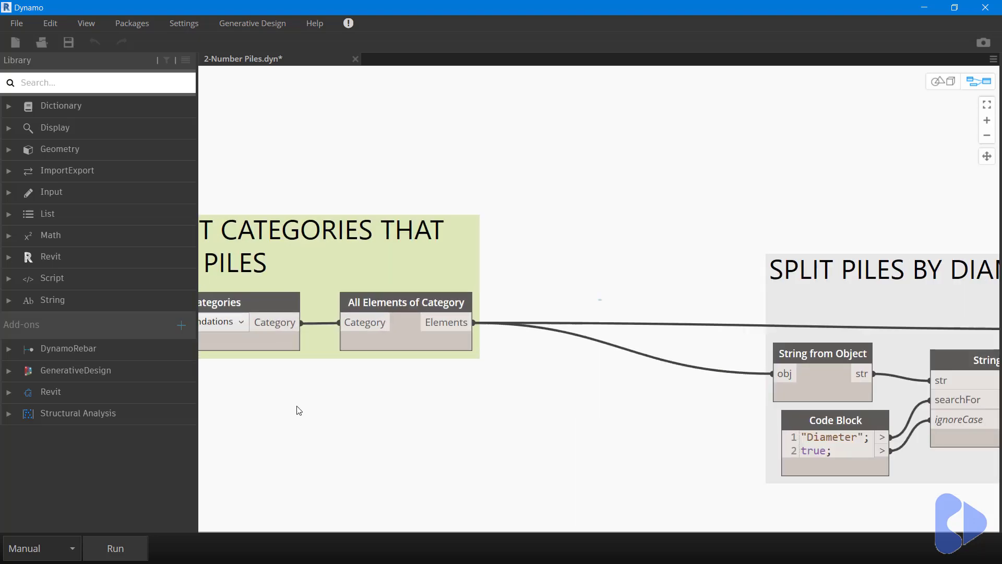
# Step: Bring the SPLIT PILES BY DIAMETER group into view and run the Number Piles graph
pyautogui.moveTo(297, 409); pyautogui.dragTo(423, 411, button='middle')
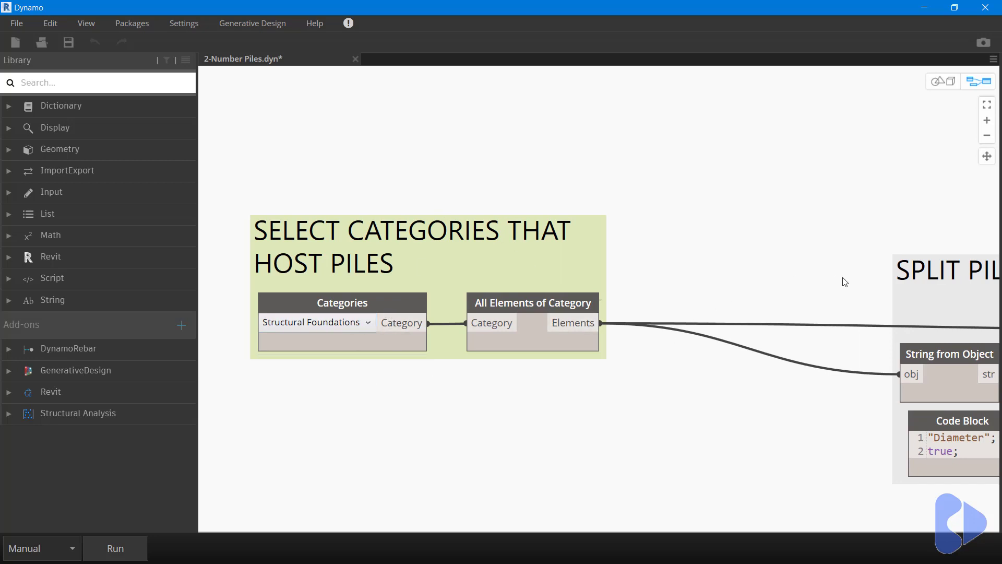
pyautogui.moveTo(844, 282); pyautogui.dragTo(359, 209, button='middle')
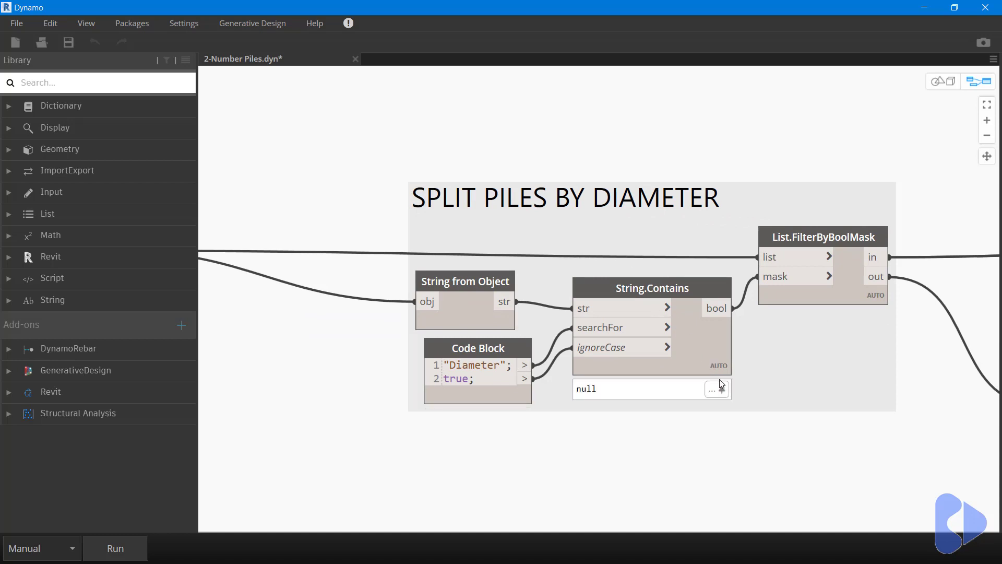
pyautogui.click(130, 548)
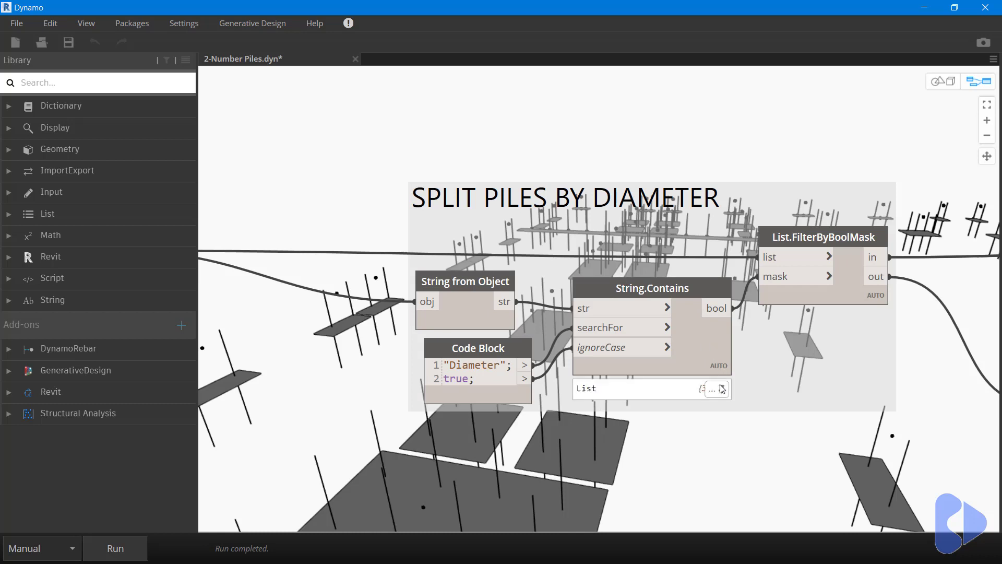
pyautogui.moveTo(717, 388)
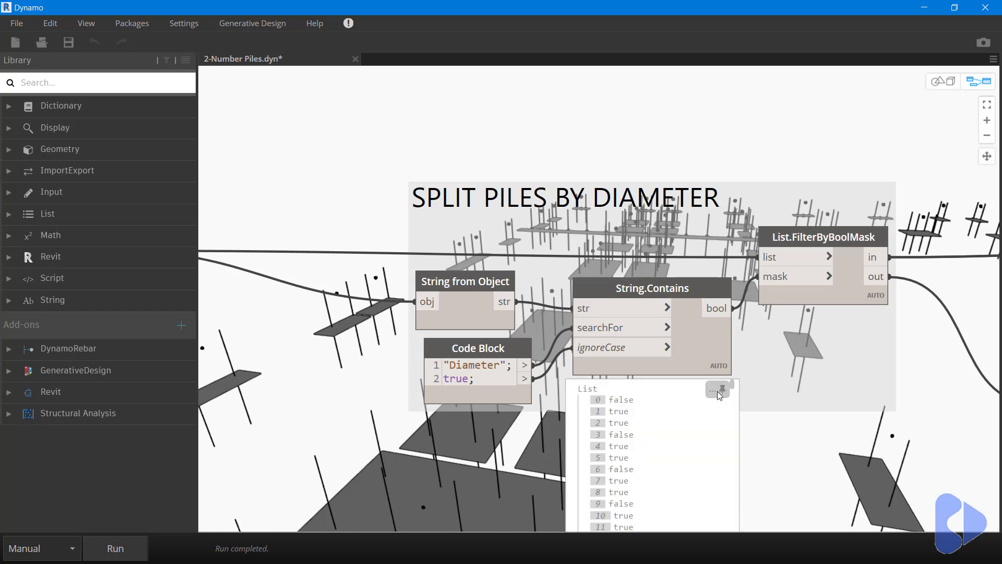
pyautogui.moveTo(836, 320); pyautogui.dragTo(511, 188, button='middle')
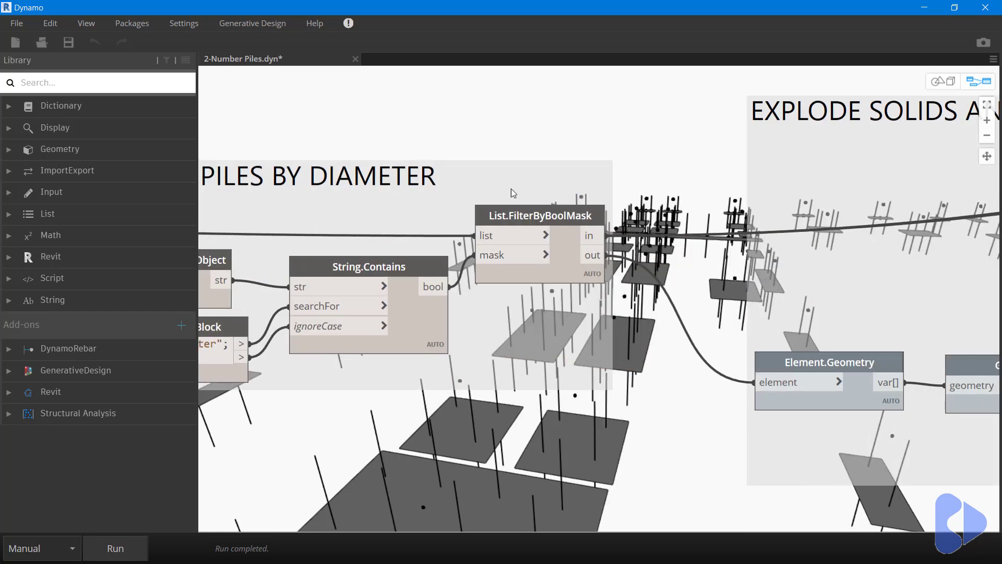
pyautogui.scroll(-2, 533, 299)
pyautogui.moveTo(817, 208); pyautogui.dragTo(616, 207, button='middle')
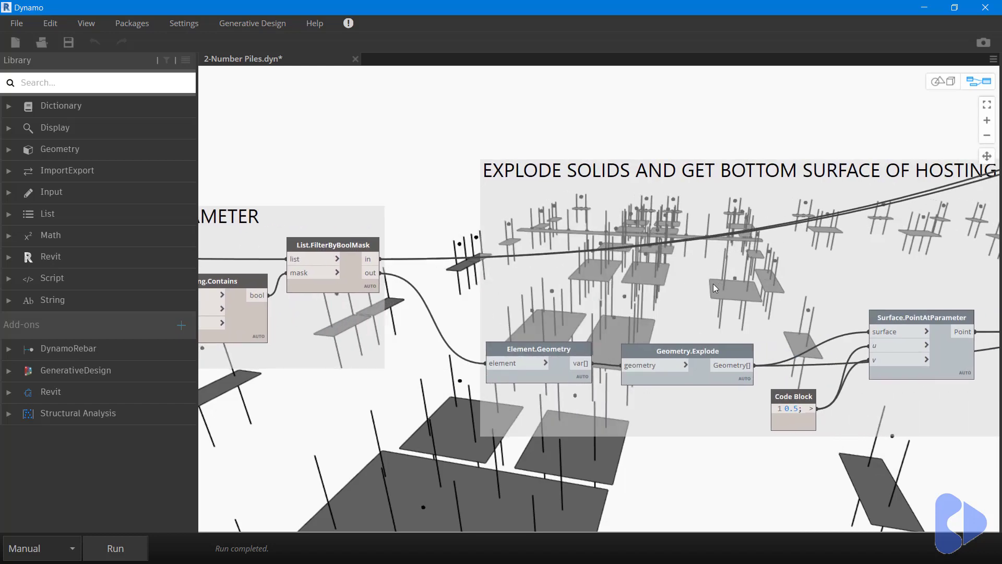
pyautogui.moveTo(714, 288); pyautogui.dragTo(653, 287, button='middle')
pyautogui.scroll(-1, 656, 286)
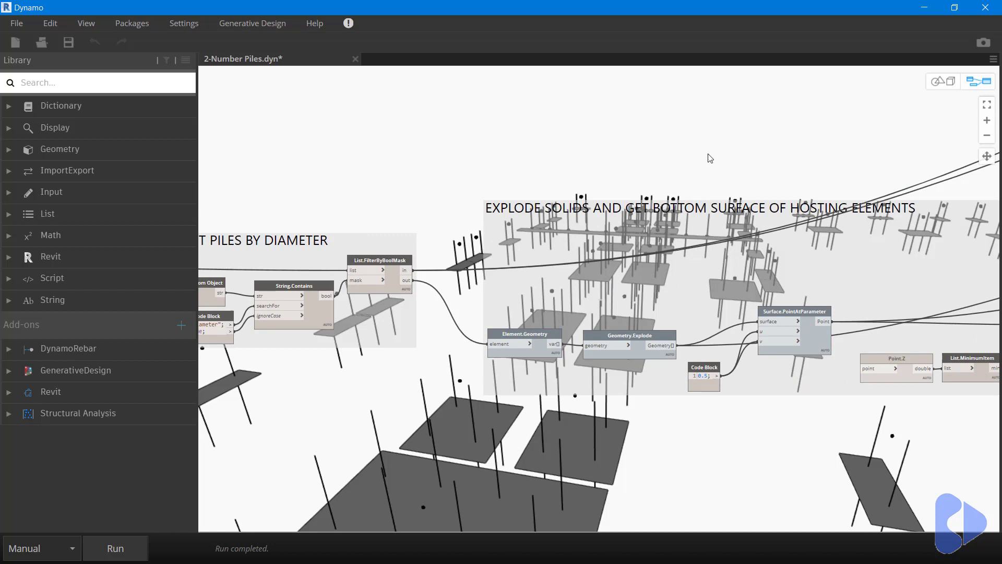
pyautogui.moveTo(709, 158); pyautogui.dragTo(712, 360, button='middle')
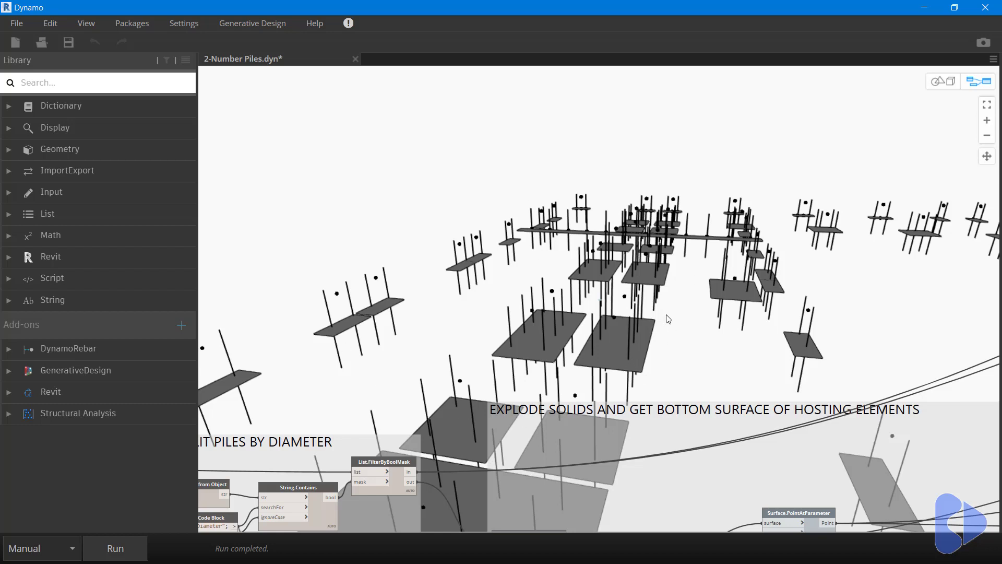
pyautogui.moveTo(829, 308)
pyautogui.mouseDown(button='middle')
pyautogui.moveTo(521, 207)
pyautogui.moveTo(686, 188)
pyautogui.mouseUp(button='middle')
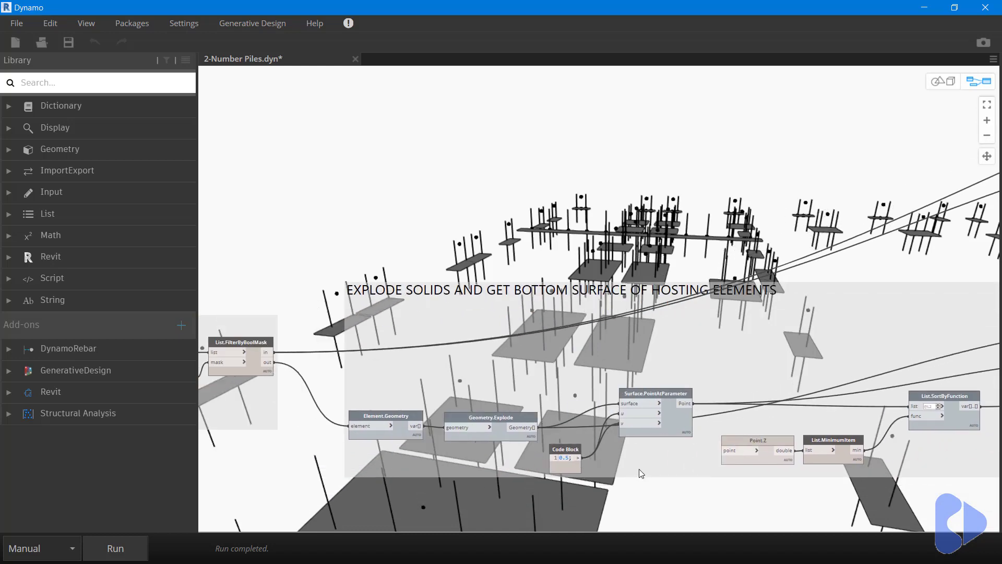
pyautogui.moveTo(639, 473); pyautogui.dragTo(719, 462, button='middle')
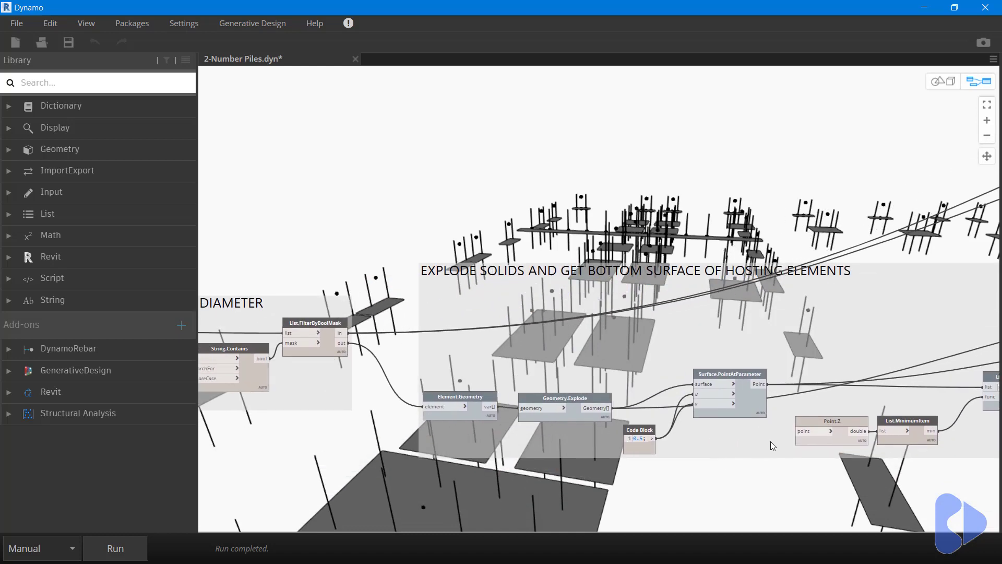
pyautogui.moveTo(830, 355); pyautogui.dragTo(646, 329, button='middle')
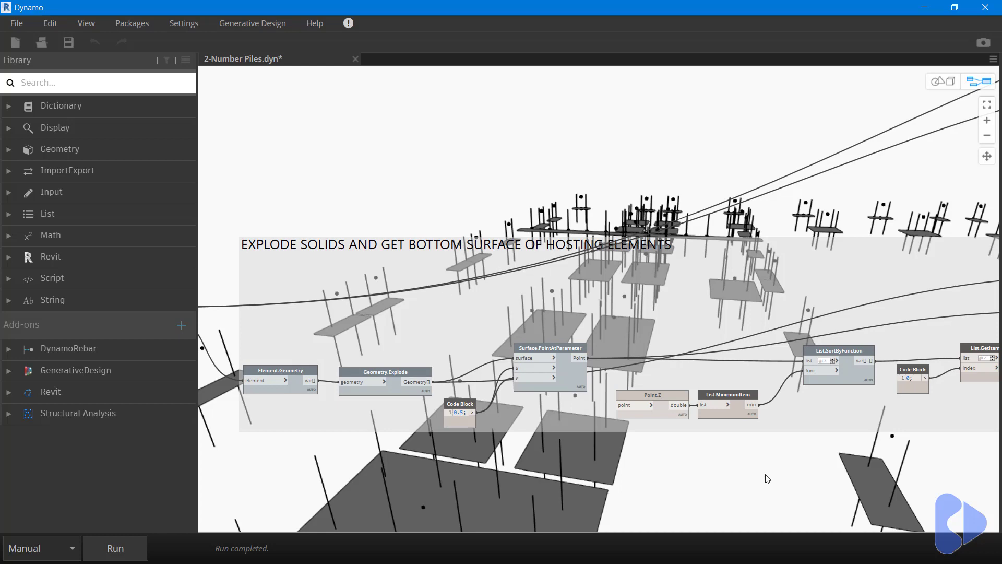
pyautogui.scroll(3, 677, 412)
pyautogui.scroll(1, 676, 365)
pyautogui.scroll(-3, 675, 366)
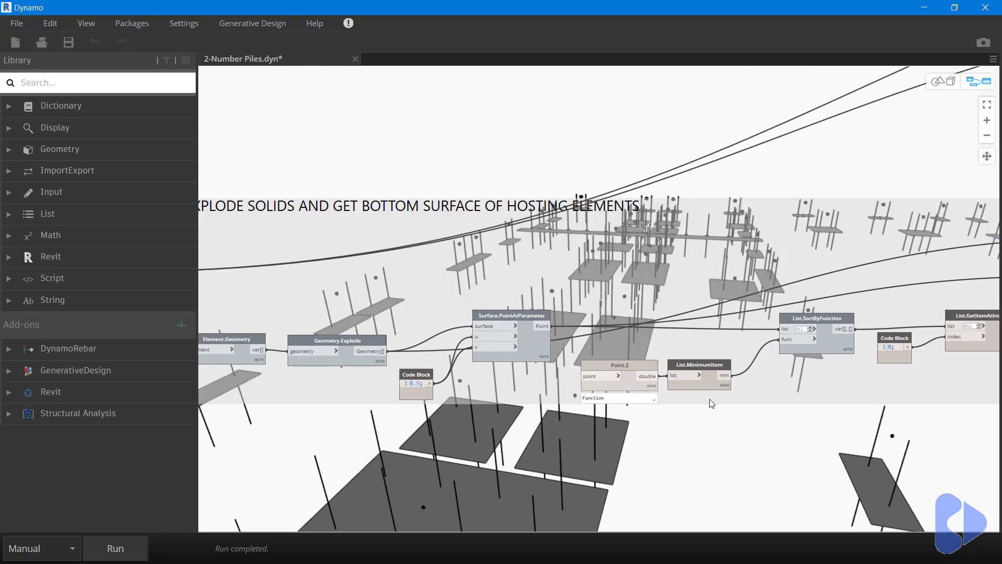
pyautogui.moveTo(709, 403); pyautogui.dragTo(562, 399, button='middle')
pyautogui.scroll(2, 736, 358)
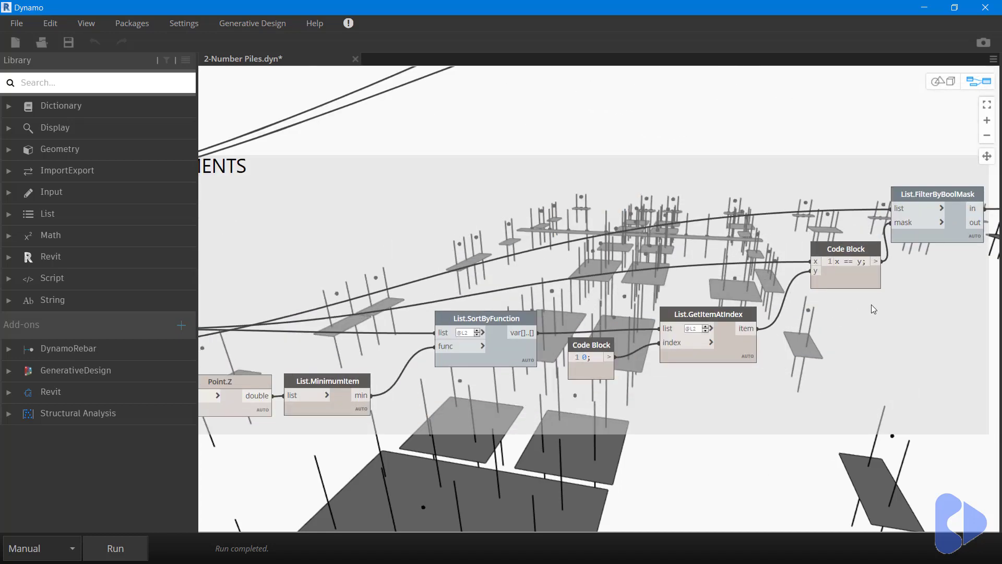
pyautogui.moveTo(871, 306); pyautogui.dragTo(662, 327, button='middle')
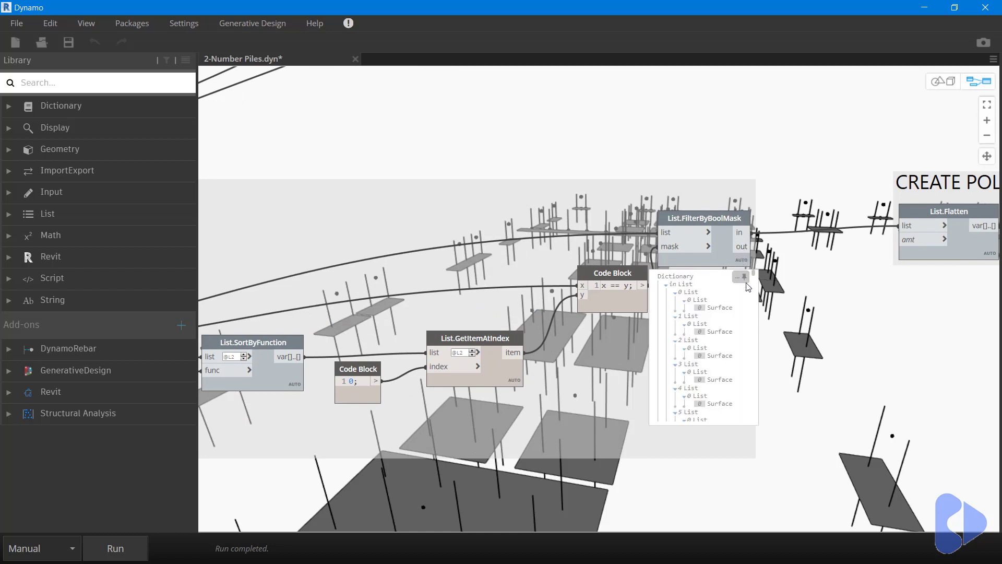
pyautogui.moveTo(785, 155)
pyautogui.mouseDown(button='middle')
pyautogui.moveTo(759, 267)
pyautogui.moveTo(666, 363)
pyautogui.mouseUp(button='middle')
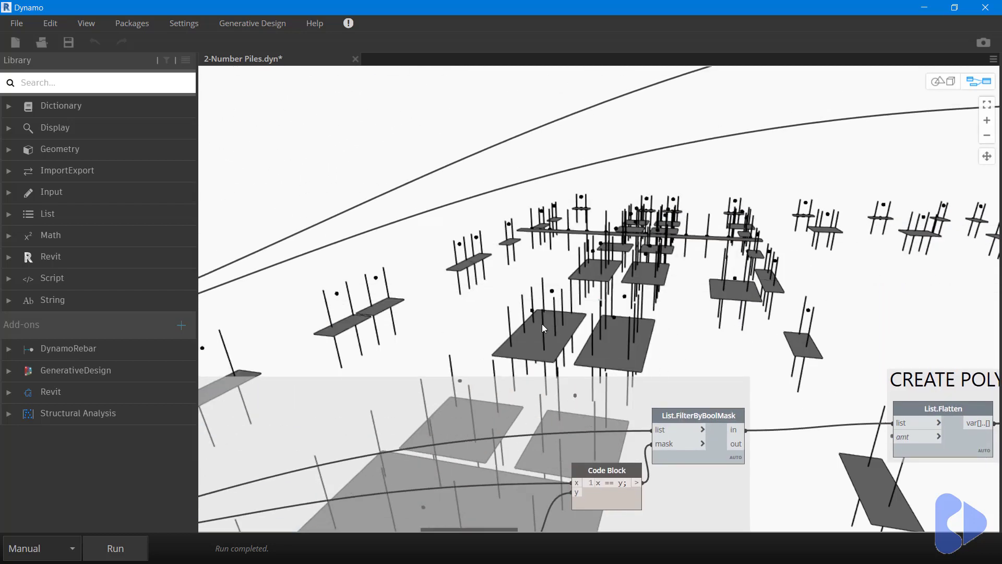
pyautogui.moveTo(785, 294); pyautogui.dragTo(404, 257, button='middle')
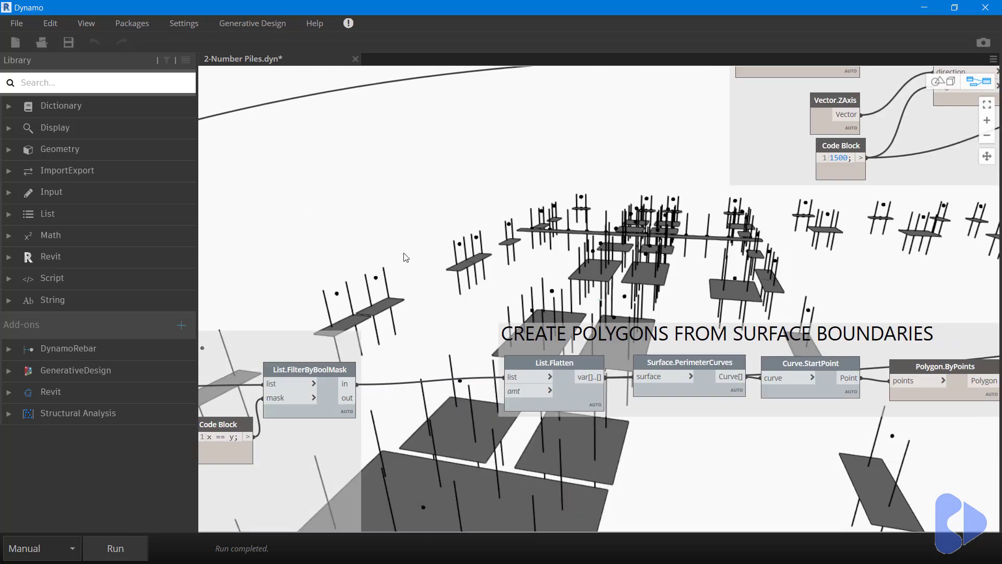
pyautogui.moveTo(797, 299)
pyautogui.mouseDown(button='middle')
pyautogui.moveTo(762, 290)
pyautogui.moveTo(580, 306)
pyautogui.mouseUp(button='middle')
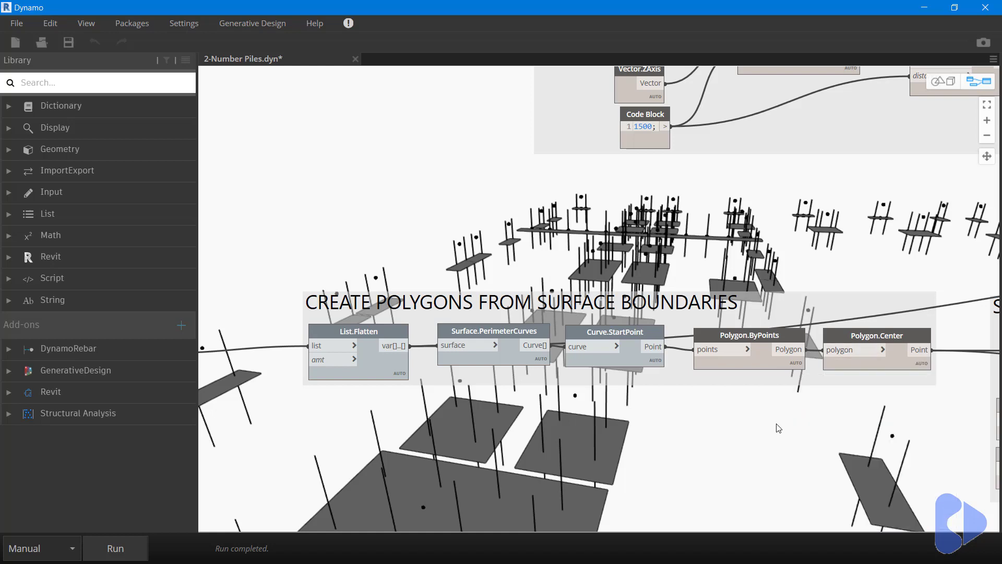
pyautogui.moveTo(895, 361); pyautogui.dragTo(806, 284, button='middle')
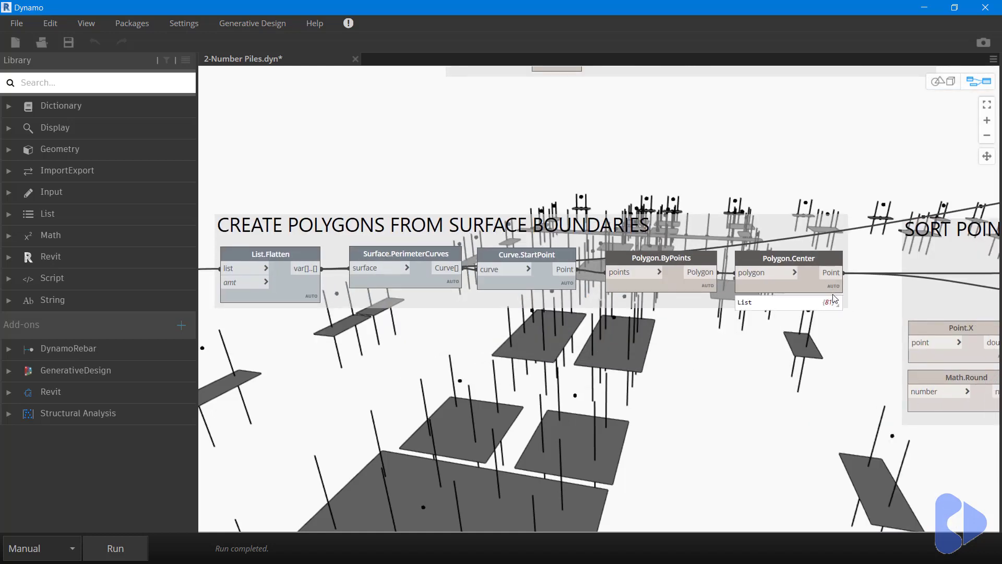
pyautogui.hscroll(5, 699, 374)
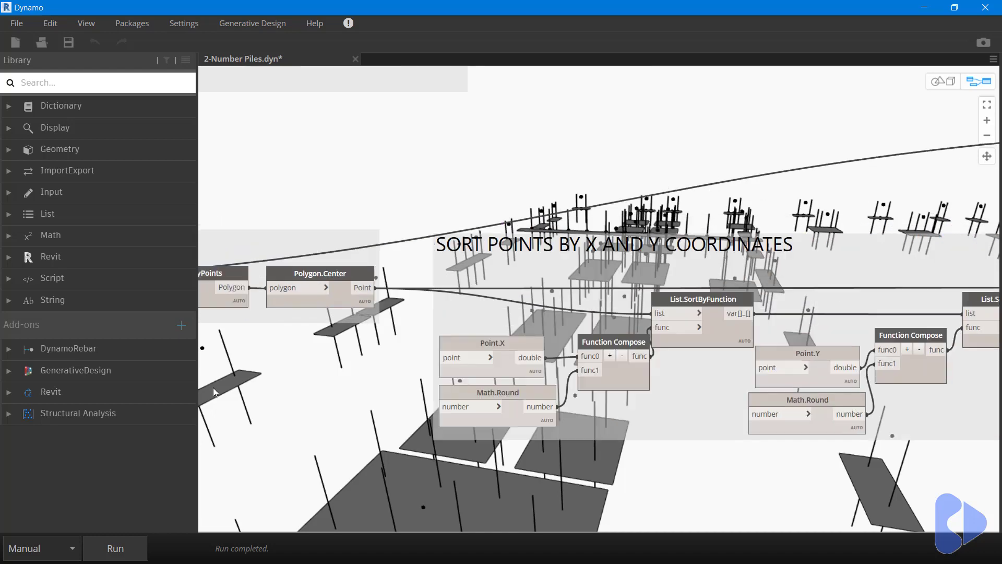
pyautogui.scroll(-1, 504, 263)
pyautogui.moveTo(570, 197); pyautogui.dragTo(530, 216, button='middle')
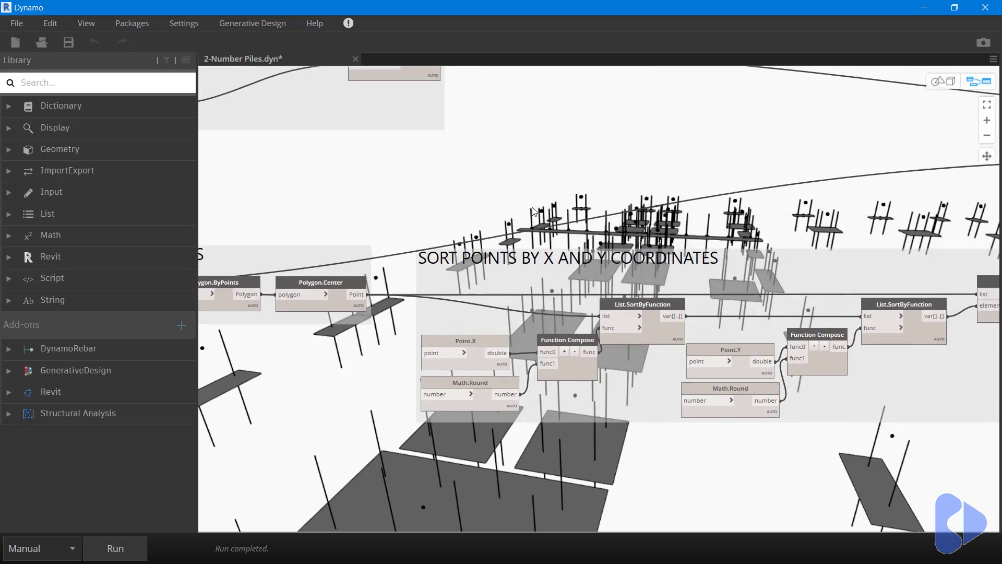
pyautogui.moveTo(610, 239); pyautogui.dragTo(570, 302, button='middle')
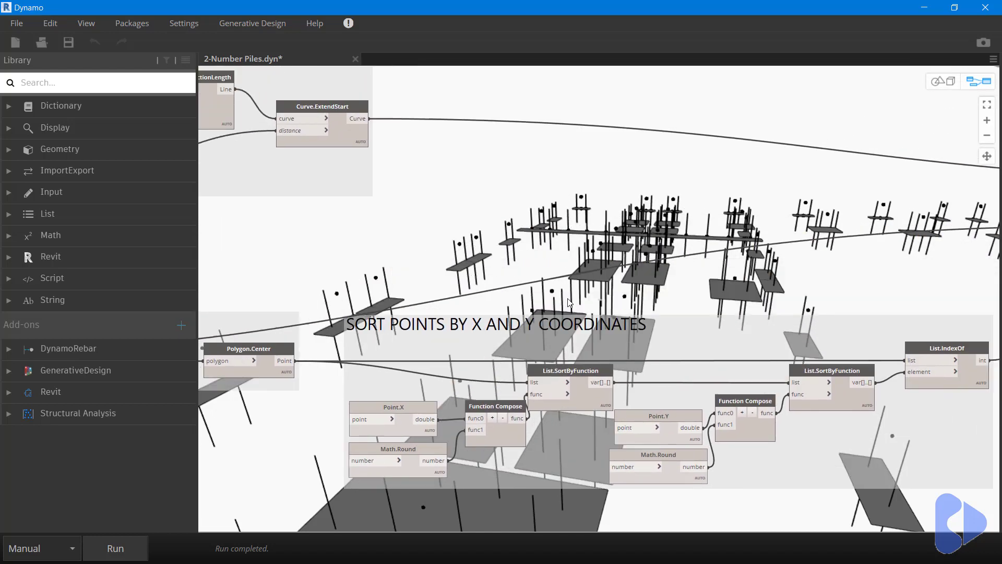
pyautogui.moveTo(689, 294)
pyautogui.mouseDown(button='middle')
pyautogui.moveTo(595, 321)
pyautogui.moveTo(582, 374)
pyautogui.mouseUp(button='middle')
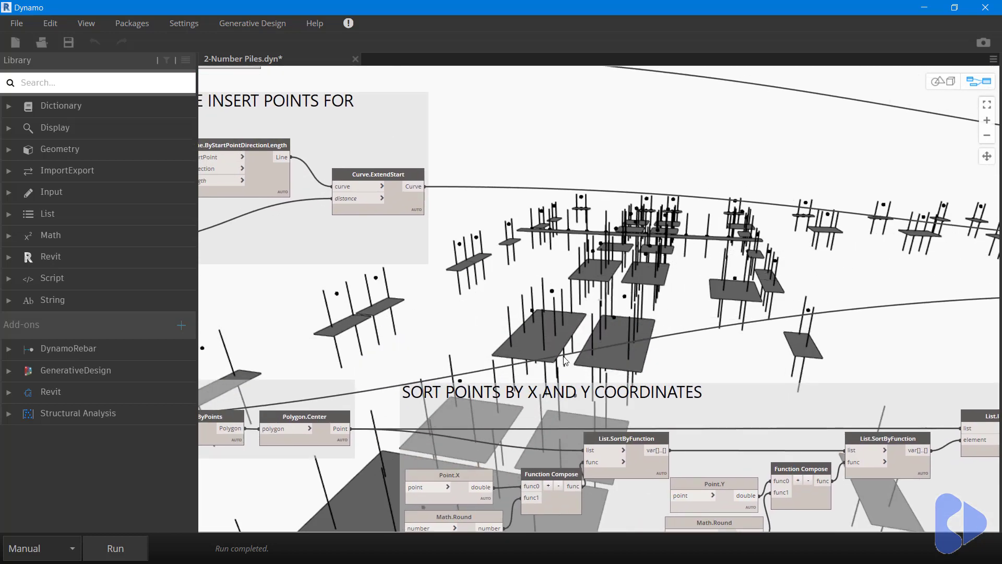
pyautogui.scroll(-1, 564, 360)
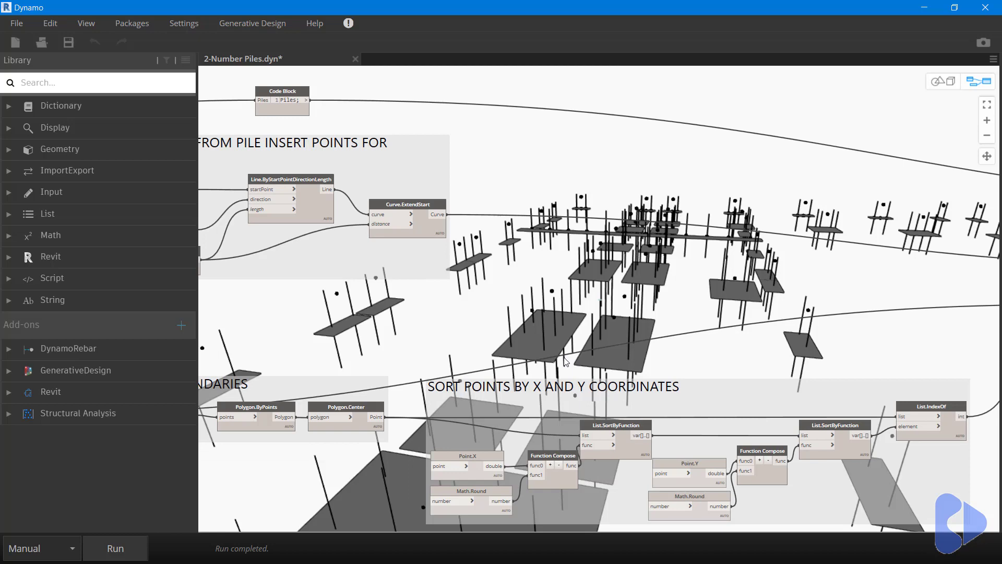
pyautogui.moveTo(472, 284); pyautogui.dragTo(745, 290, button='middle')
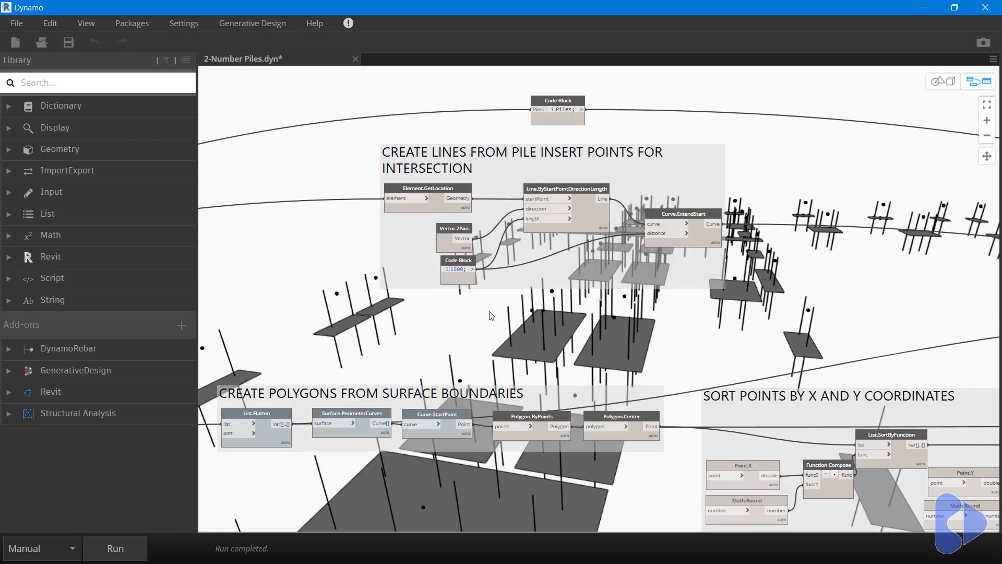
pyautogui.moveTo(435, 274); pyautogui.dragTo(525, 353, button='middle')
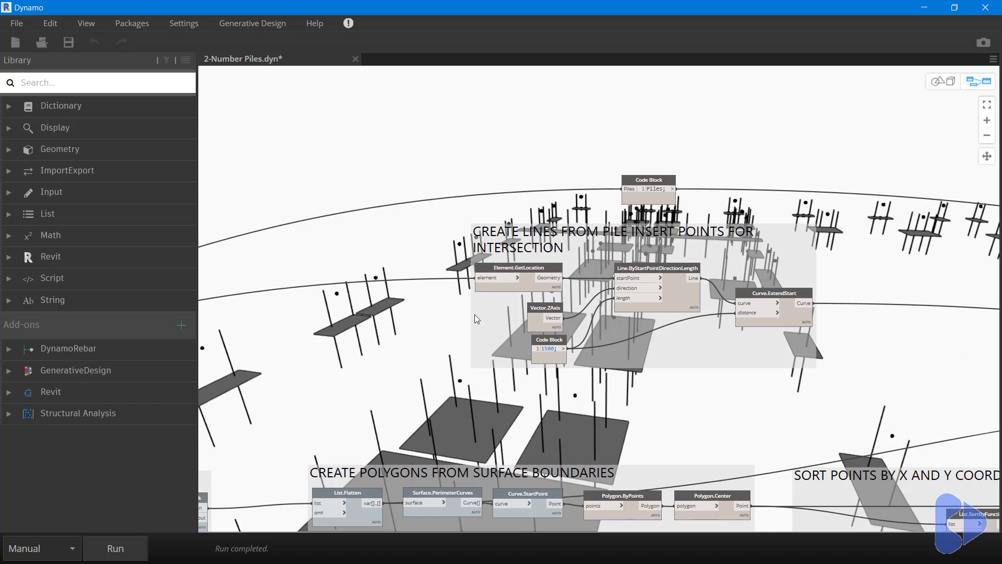
pyautogui.click(647, 267)
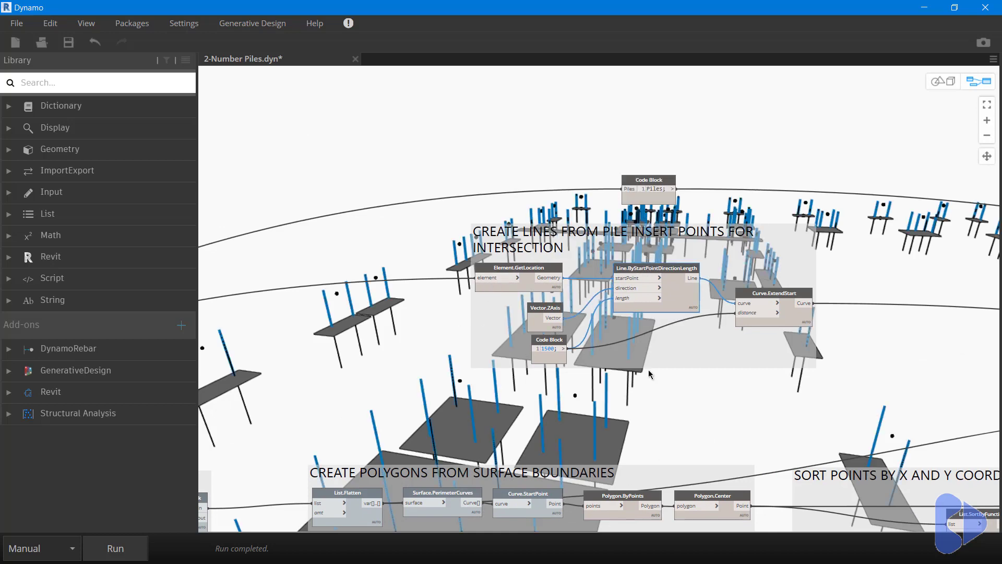
pyautogui.click(735, 399)
pyautogui.moveTo(856, 344)
pyautogui.mouseDown(button='middle')
pyautogui.moveTo(806, 355)
pyautogui.moveTo(823, 355)
pyautogui.moveTo(499, 356)
pyautogui.mouseUp(button='middle')
pyautogui.moveTo(548, 329); pyautogui.dragTo(153, 255, button='middle')
pyautogui.moveTo(885, 358); pyautogui.dragTo(748, 315, button='middle')
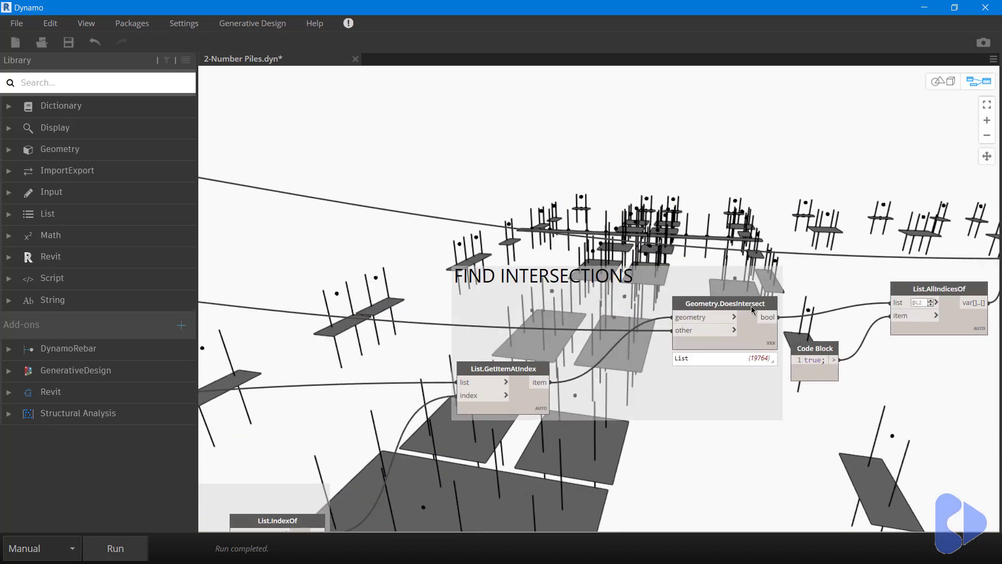
pyautogui.click(752, 312)
pyautogui.moveTo(794, 353); pyautogui.dragTo(734, 382, button='middle')
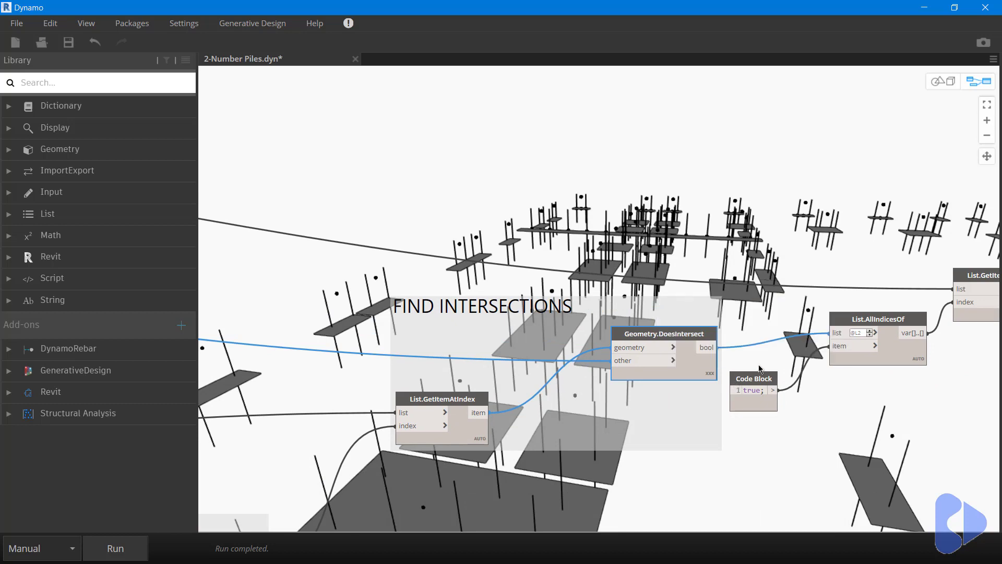
pyautogui.click(769, 314)
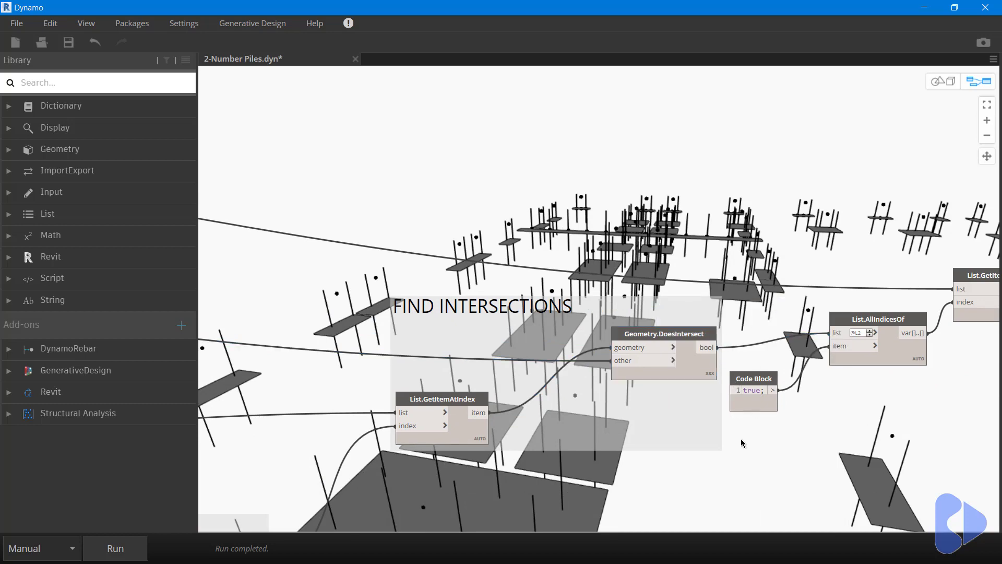
pyautogui.moveTo(593, 527); pyautogui.dragTo(609, 437, button='middle')
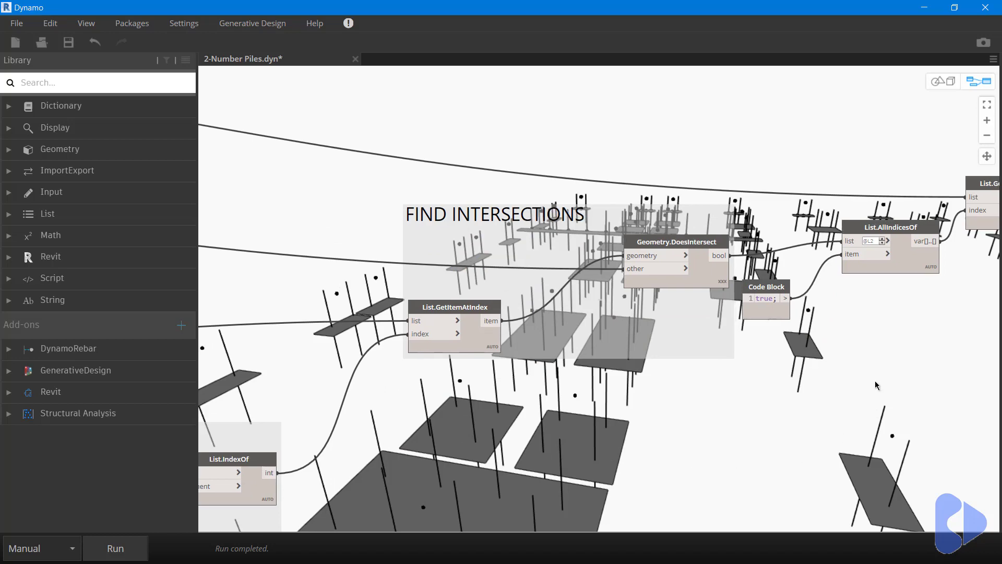
pyautogui.moveTo(887, 388); pyautogui.dragTo(472, 428, button='middle')
pyautogui.scroll(-3, 717, 321)
pyautogui.moveTo(814, 313); pyautogui.dragTo(532, 329, button='middle')
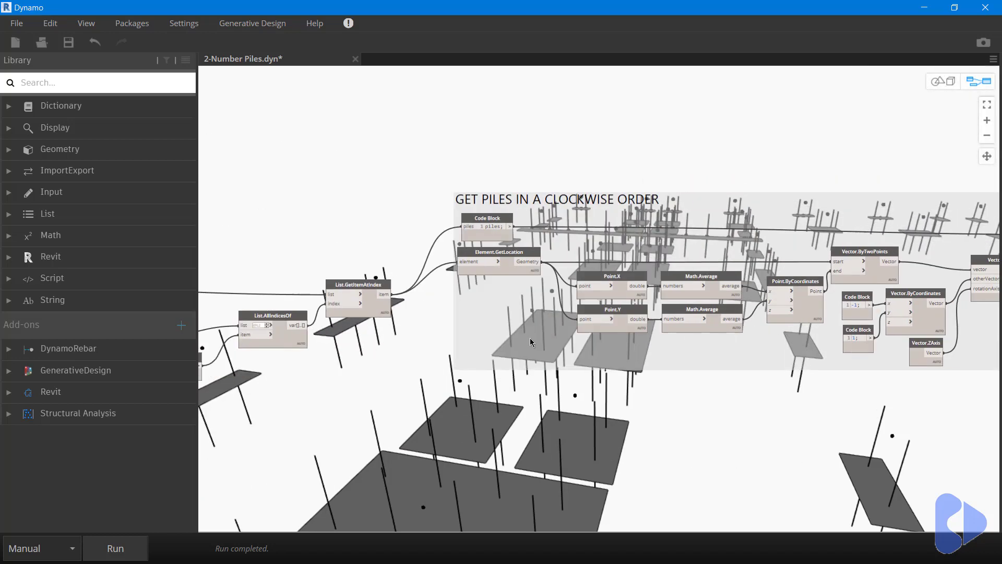
pyautogui.scroll(3, 520, 229)
pyautogui.scroll(2, 674, 206)
pyautogui.moveTo(754, 188); pyautogui.dragTo(639, 164, button='middle')
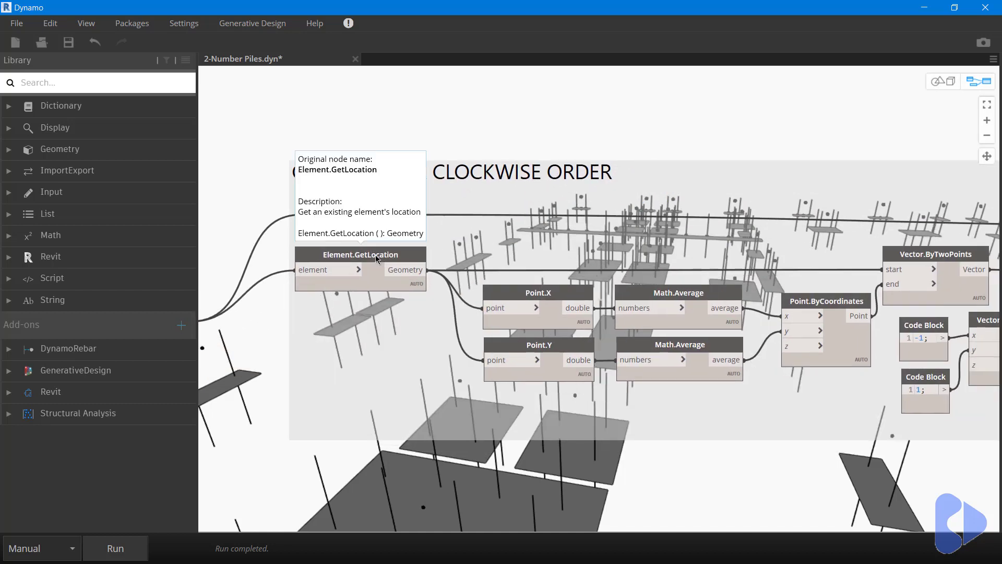
pyautogui.moveTo(781, 407); pyautogui.dragTo(736, 400, button='middle')
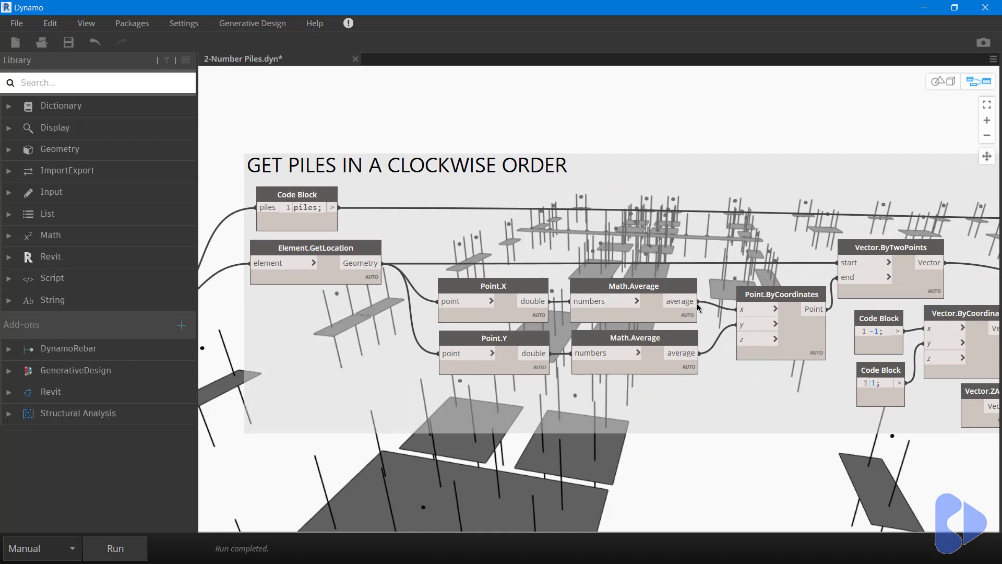
pyautogui.moveTo(824, 408); pyautogui.dragTo(586, 407, button='middle')
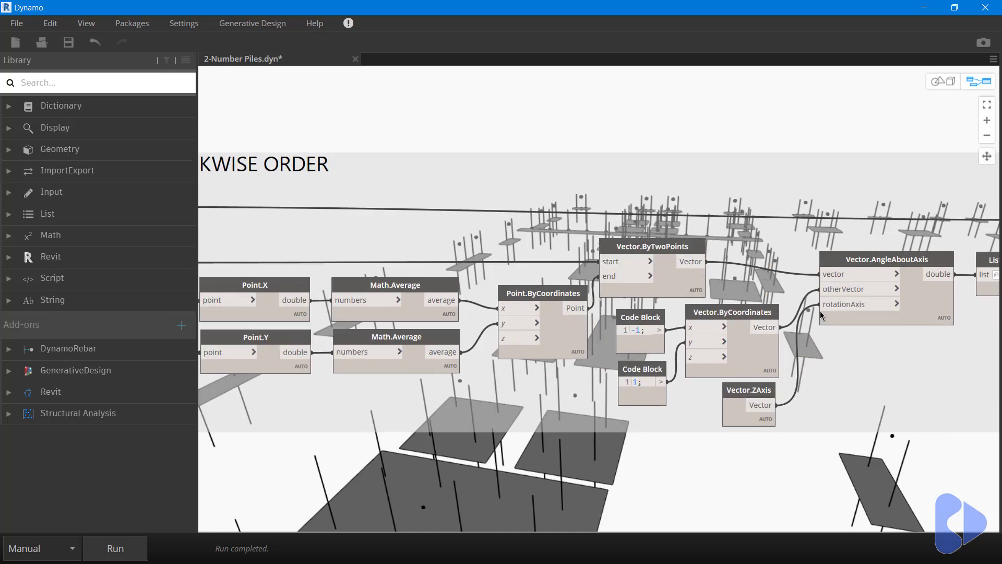
pyautogui.scroll(-2, 710, 365)
pyautogui.scroll(1, 790, 394)
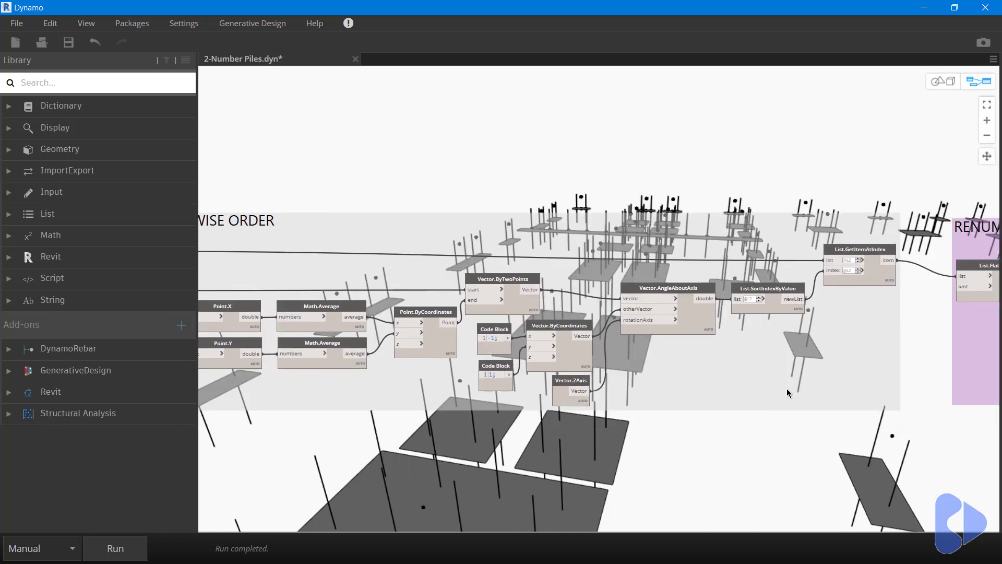
pyautogui.moveTo(795, 354); pyautogui.dragTo(620, 364, button='middle')
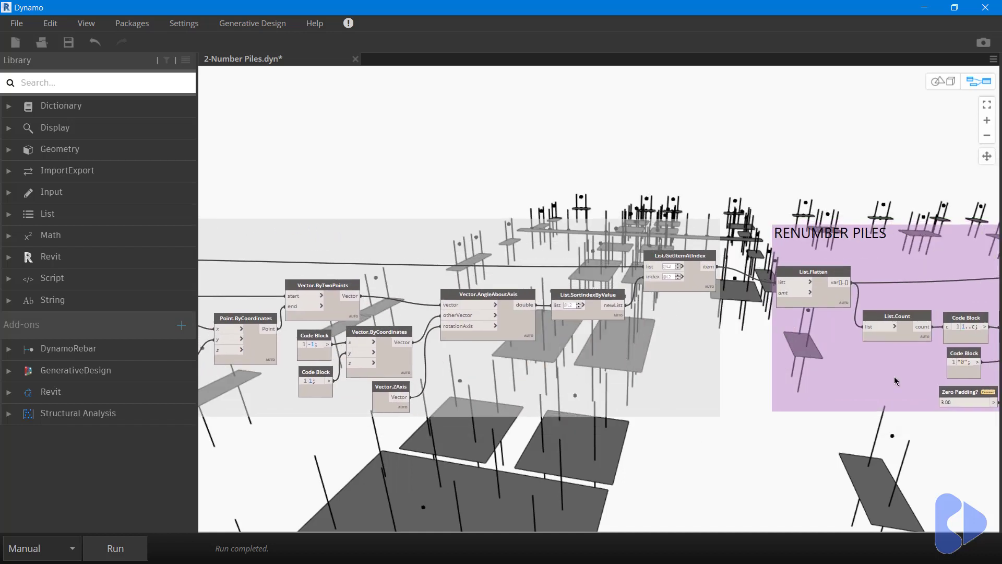
pyautogui.moveTo(894, 381); pyautogui.dragTo(645, 407, button='middle')
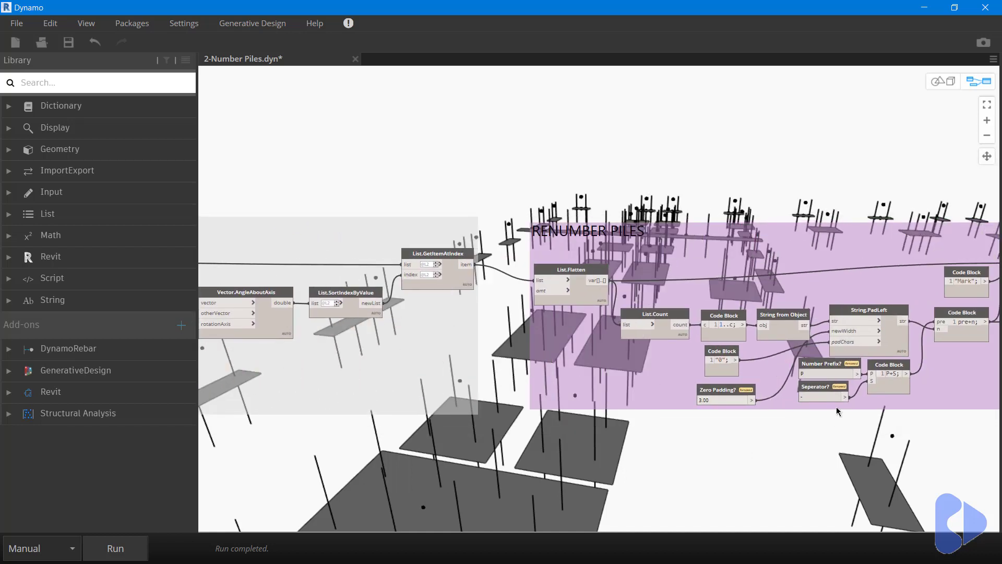
pyautogui.scroll(2, 840, 413)
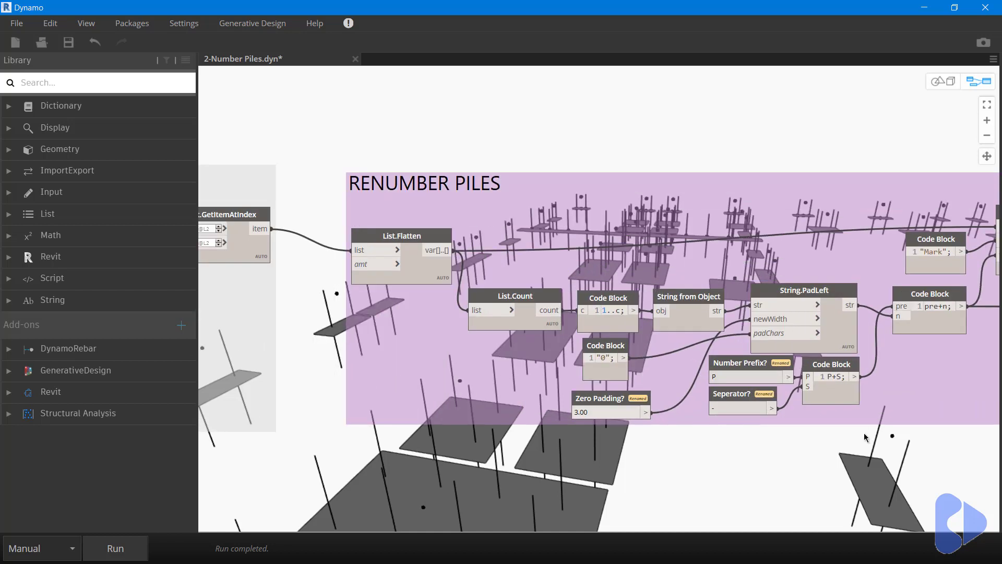
pyautogui.moveTo(828, 431); pyautogui.dragTo(719, 442, button='middle')
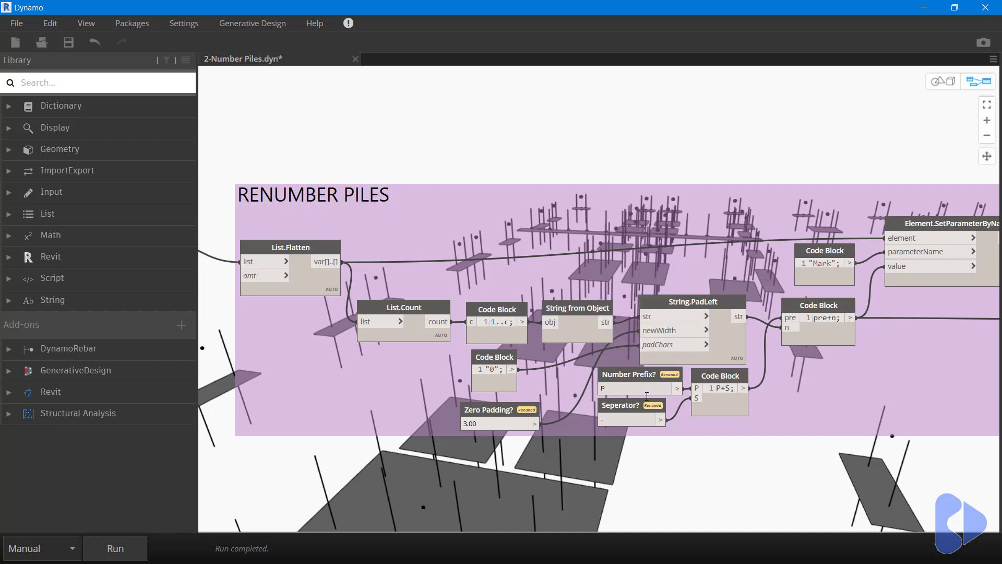
pyautogui.rightClick(635, 373)
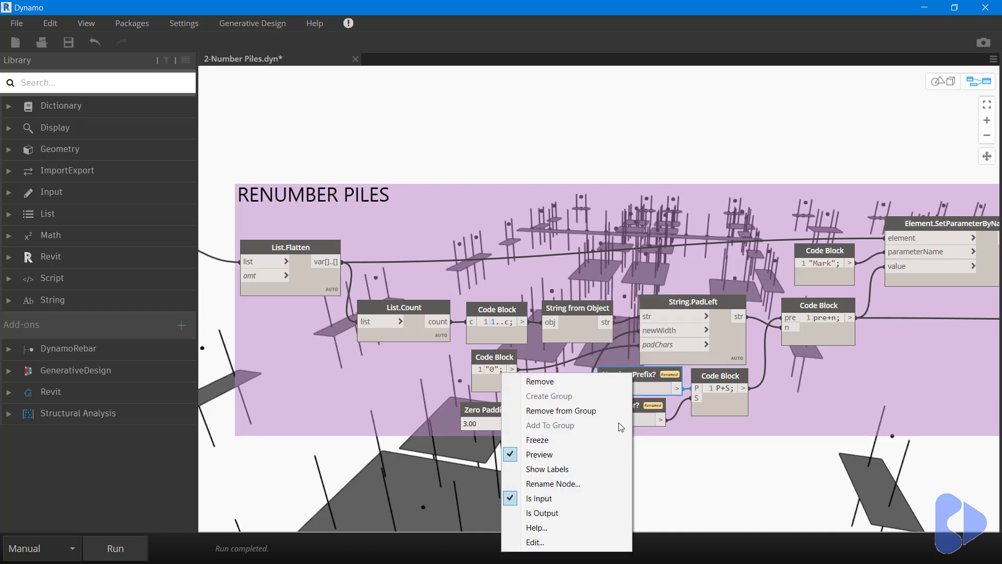
pyautogui.click(680, 471)
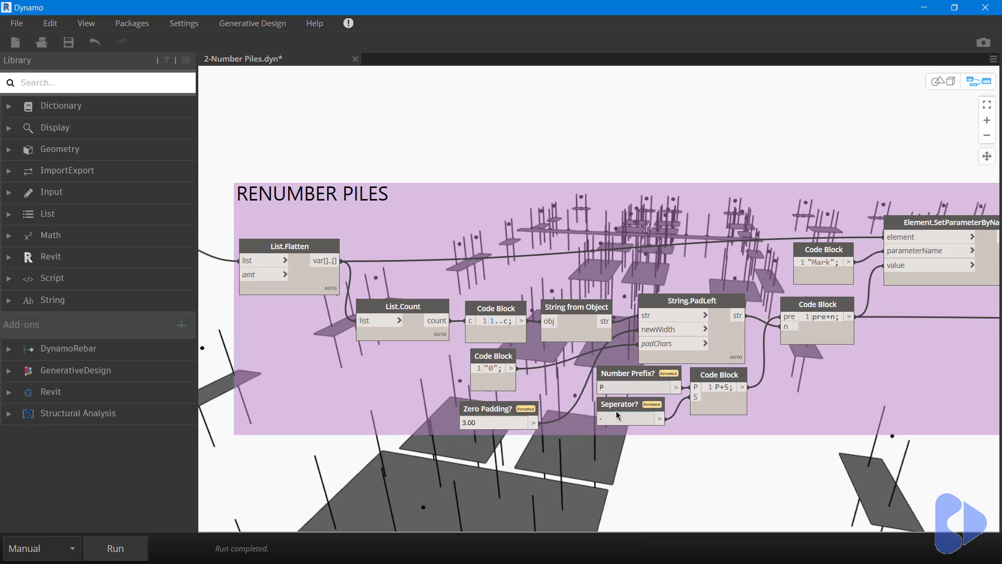
pyautogui.moveTo(869, 417); pyautogui.dragTo(591, 415, button='middle')
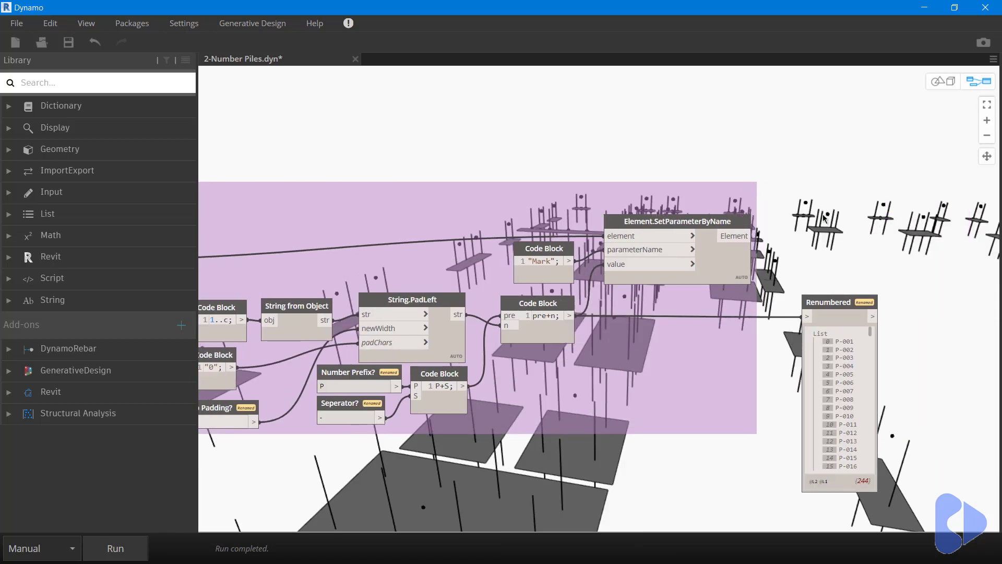
pyautogui.scroll(-1, 826, 221)
pyautogui.scroll(-2, 833, 227)
pyautogui.scroll(3, 854, 293)
pyautogui.scroll(2, 857, 298)
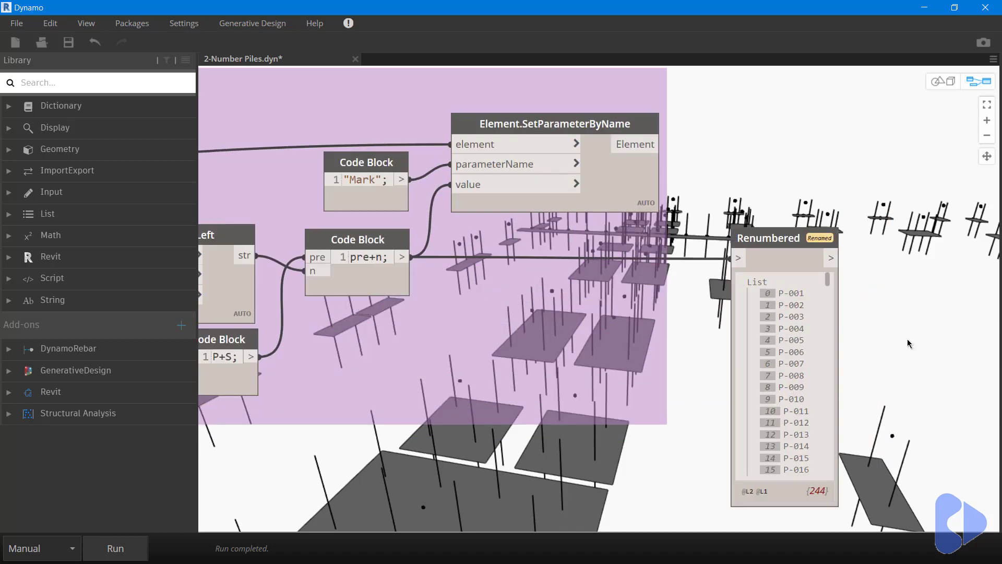
pyautogui.scroll(-1, 909, 345)
pyautogui.scroll(-4, 892, 314)
pyautogui.scroll(-3, 887, 303)
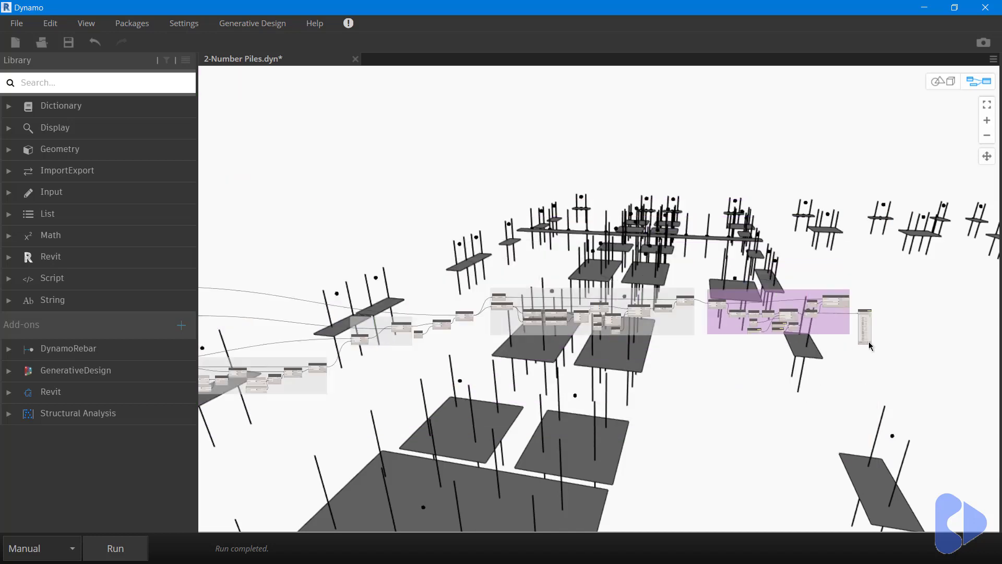
pyautogui.scroll(-2, 845, 340)
pyautogui.scroll(-1, 806, 372)
pyautogui.moveTo(806, 371); pyautogui.dragTo(732, 381, button='middle')
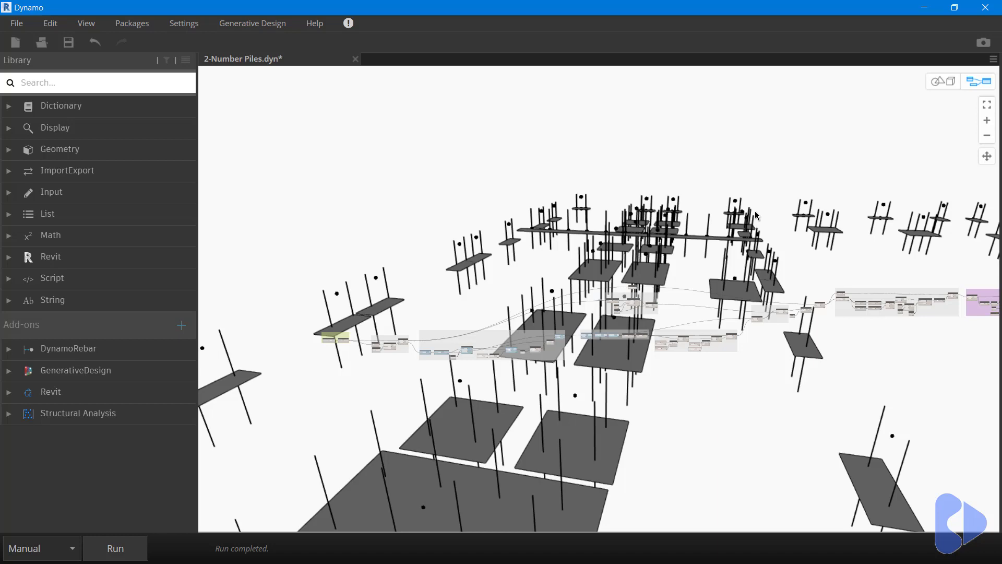
pyautogui.scroll(1, 727, 256)
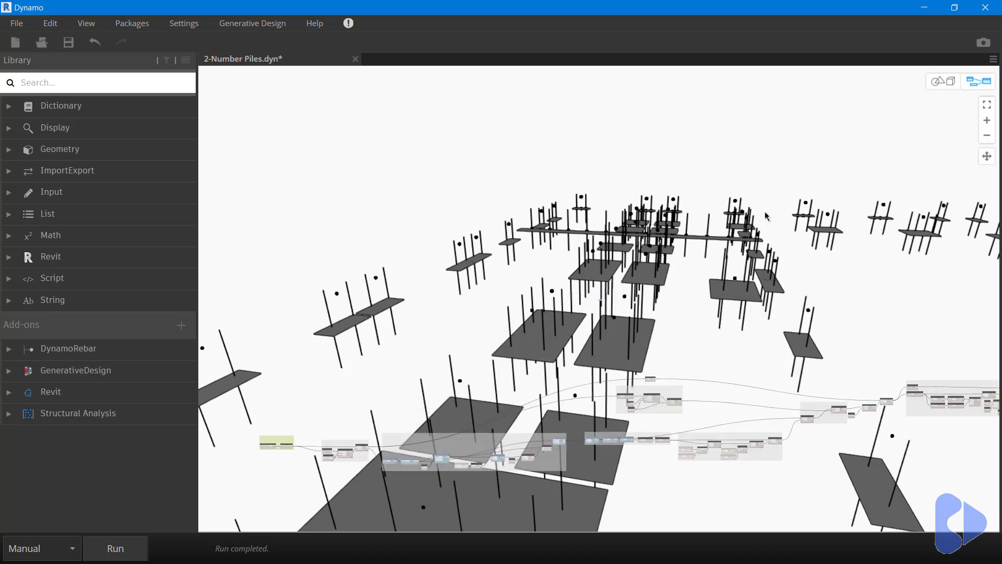
# Step: Restore Dynamo to a smaller window and move it aside to reveal the Sub Level pile tags
pyautogui.doubleClick(871, 7)
pyautogui.moveTo(871, 7); pyautogui.dragTo(865, 515)
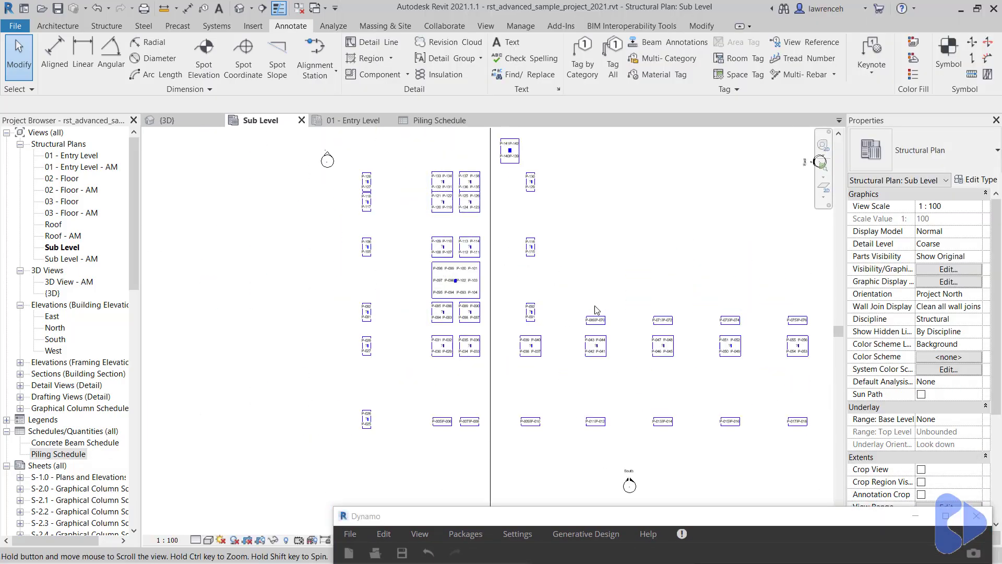
pyautogui.moveTo(594, 309); pyautogui.dragTo(629, 489, button='middle')
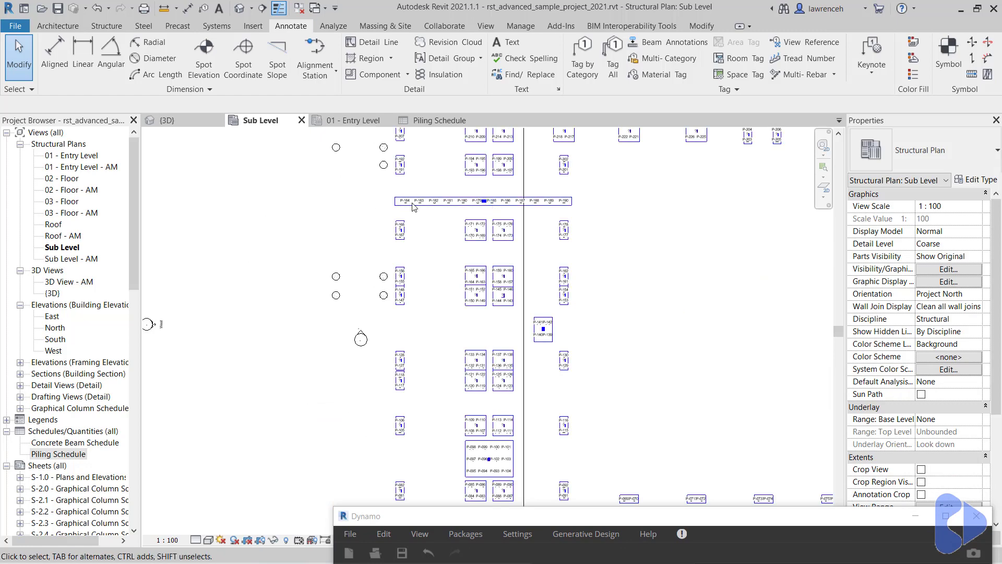
pyautogui.moveTo(740, 368)
pyautogui.mouseDown(button='middle')
pyautogui.moveTo(745, 423)
pyautogui.moveTo(672, 368)
pyautogui.mouseUp(button='middle')
pyautogui.moveTo(677, 417); pyautogui.dragTo(633, 382, button='middle')
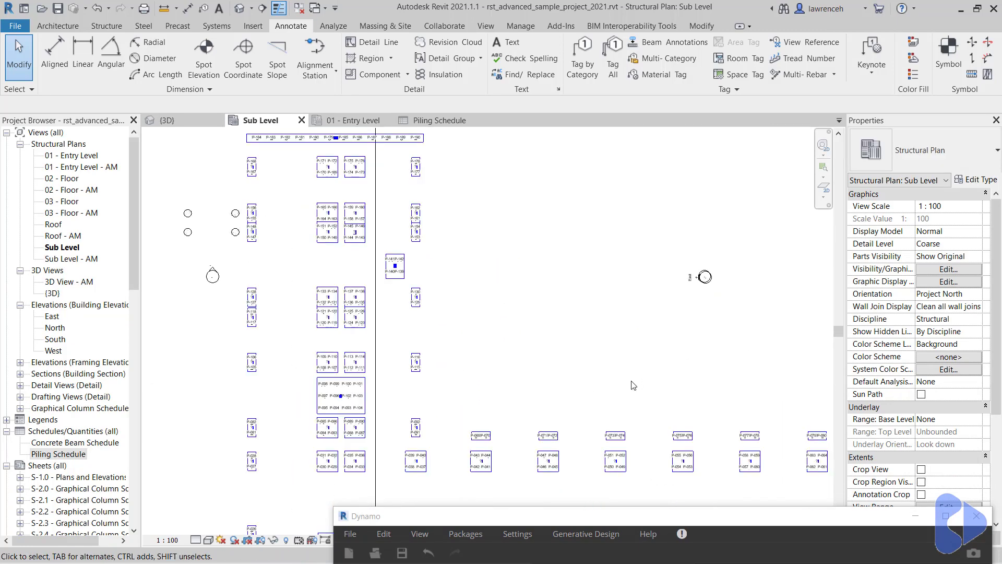
pyautogui.scroll(-2, 617, 356)
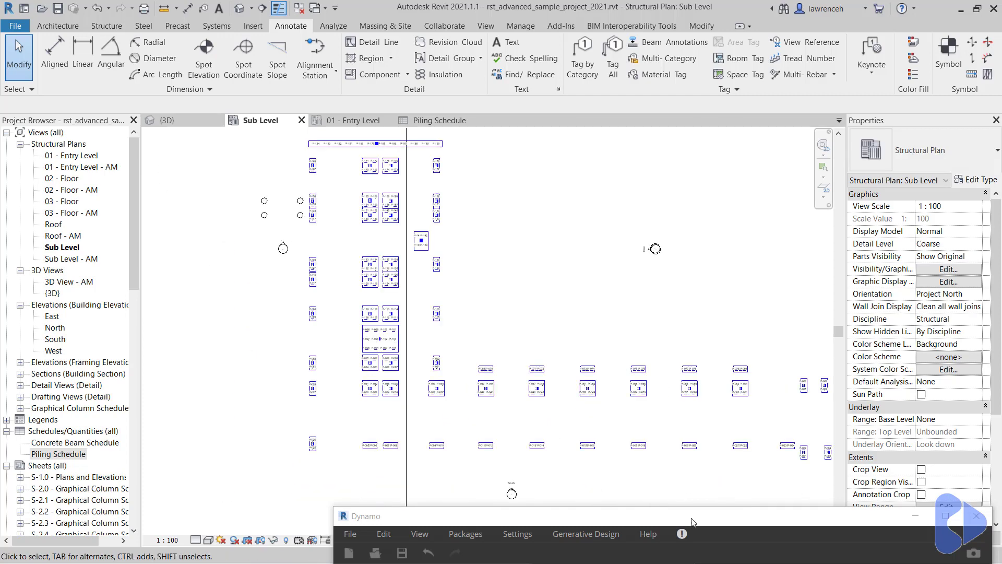
pyautogui.moveTo(691, 522); pyautogui.dragTo(585, 145)
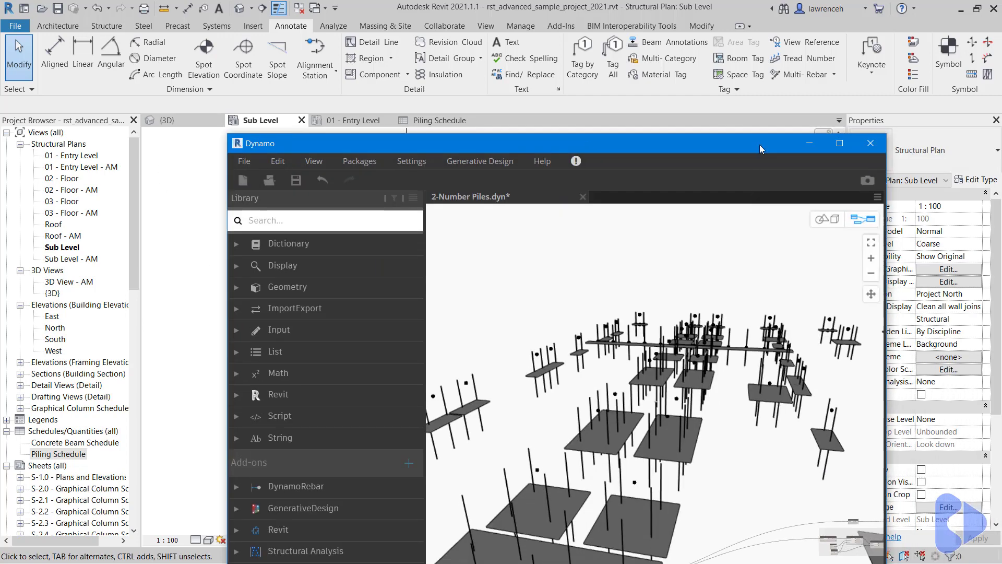
# Step: Reposition the Dynamo window left and lower to uncover more of the Sub Level plan
pyautogui.moveTo(760, 144); pyautogui.dragTo(676, 148)
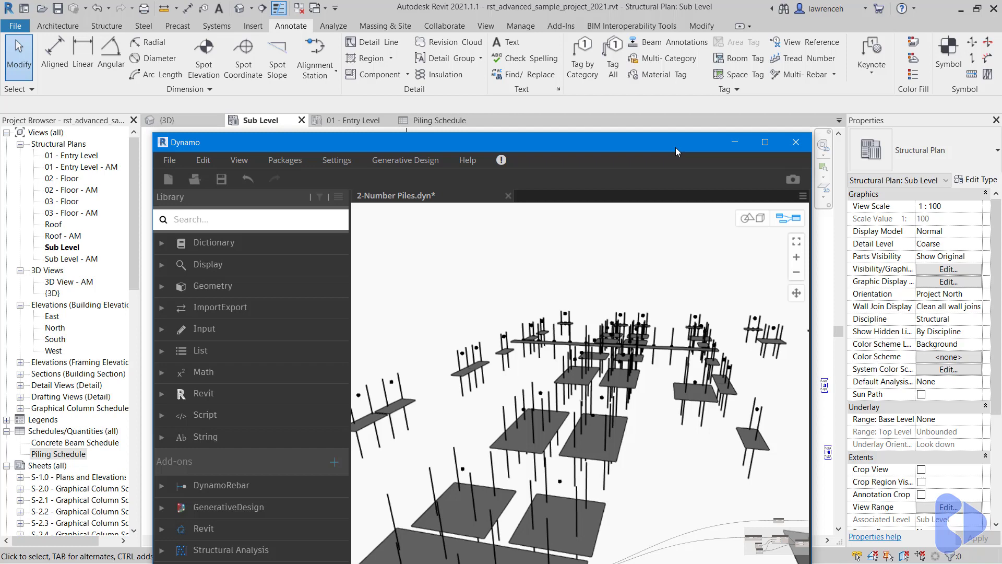
pyautogui.moveTo(639, 144); pyautogui.dragTo(664, 329)
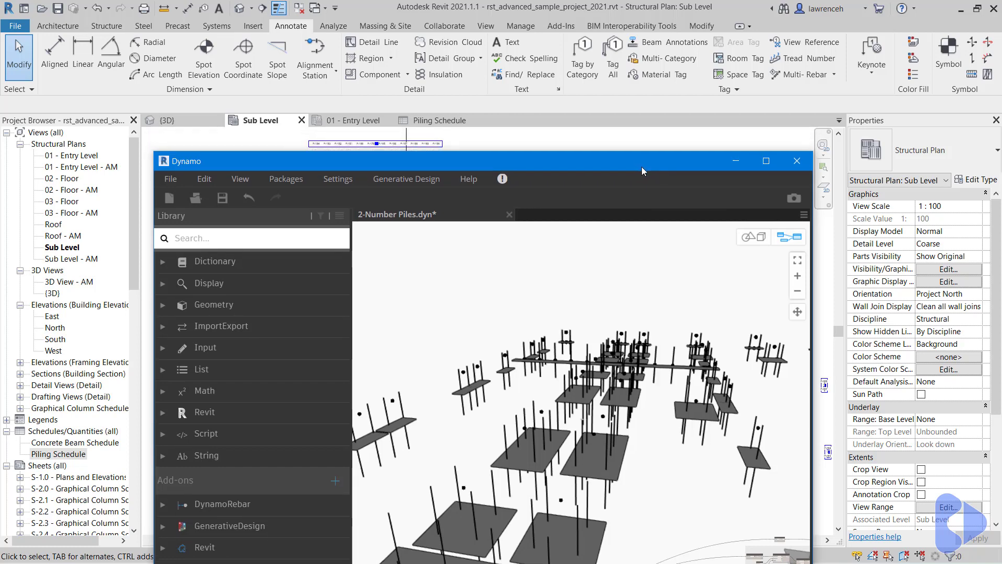